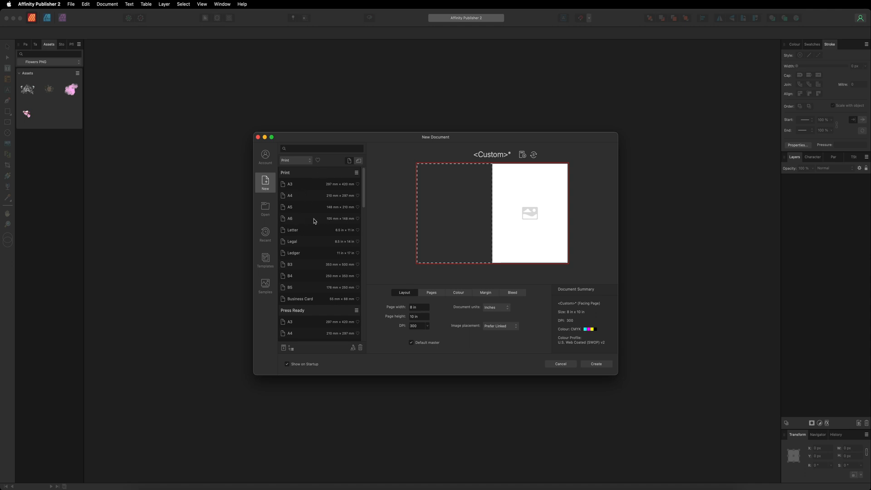
# - Compare the A6 presets in the Print and Press Ready categories of the new document setup
pyautogui.click(296, 220)
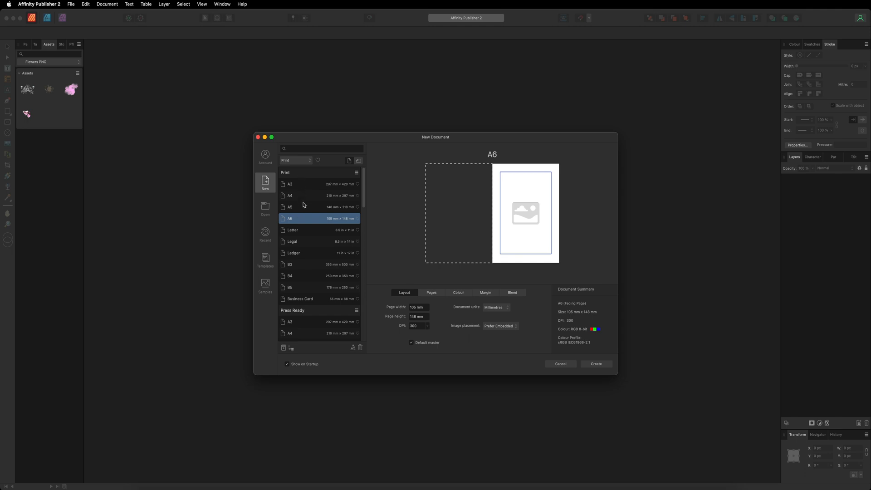
pyautogui.scroll(-3, 308, 265)
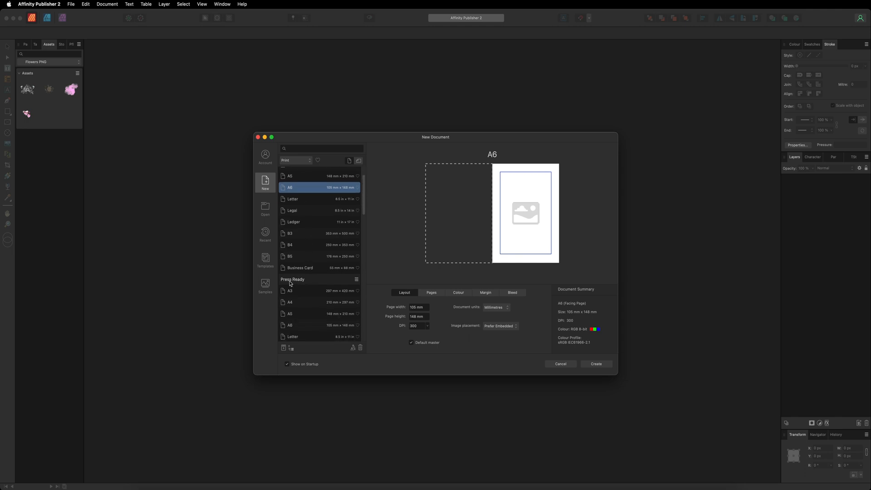
pyautogui.scroll(-2, 303, 282)
pyautogui.click(299, 296)
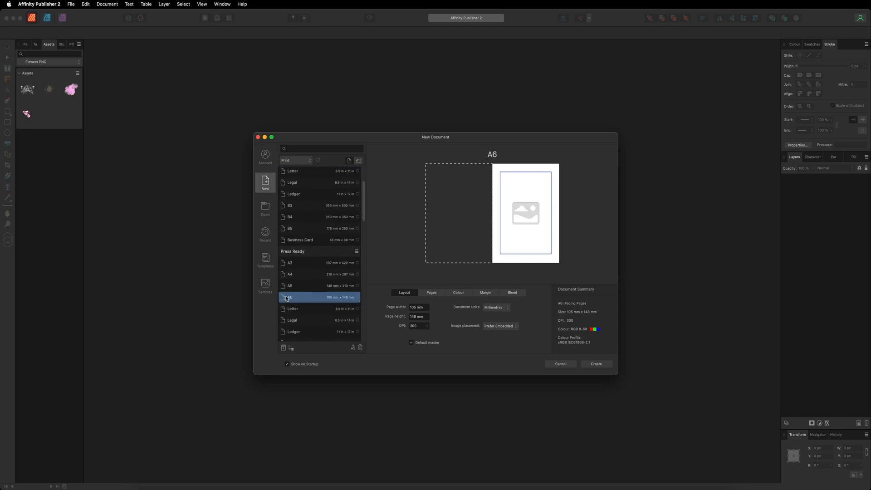
pyautogui.scroll(-2, 316, 295)
pyautogui.scroll(6, 298, 251)
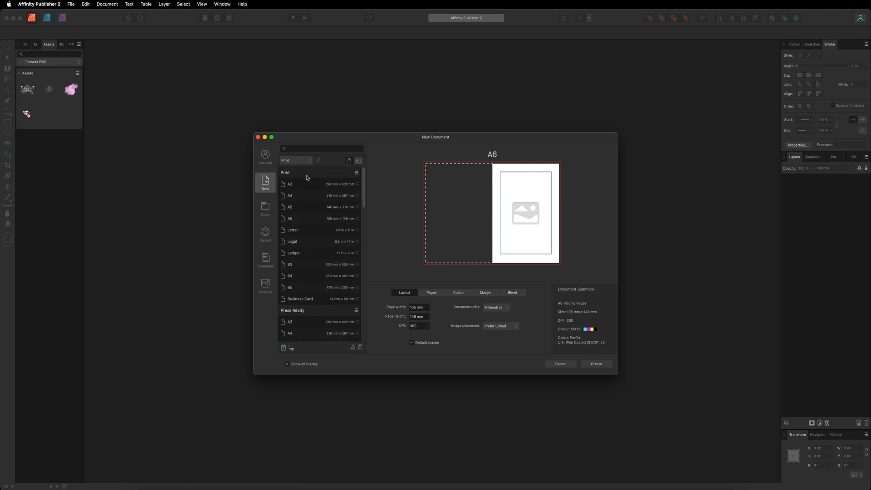
pyautogui.scroll(-7, 308, 195)
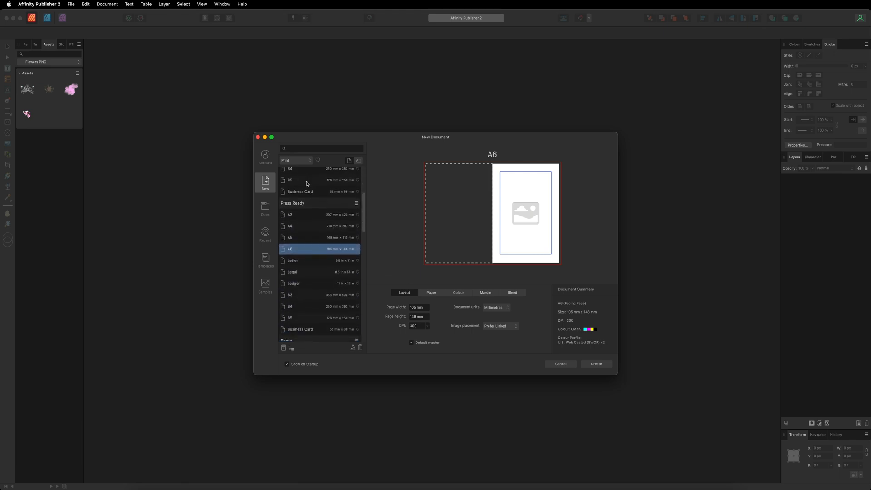
pyautogui.scroll(7, 307, 245)
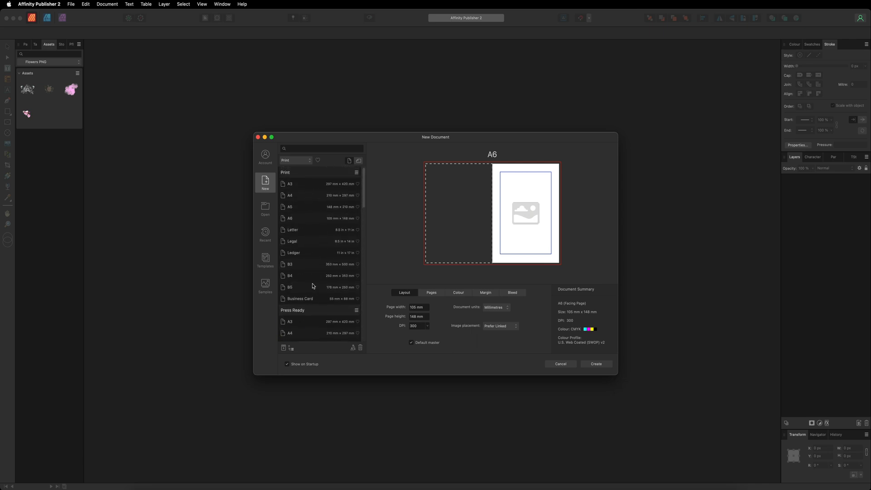
pyautogui.scroll(-2, 305, 221)
pyautogui.scroll(-6, 304, 221)
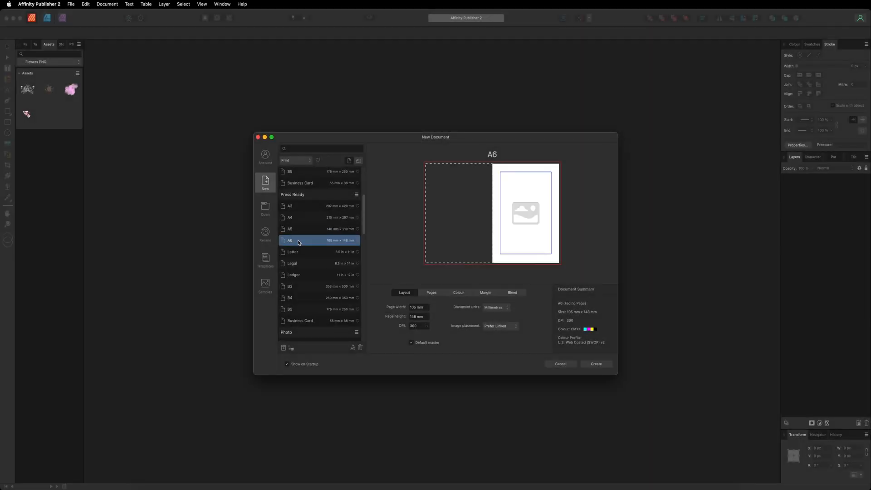
pyautogui.scroll(5, 299, 243)
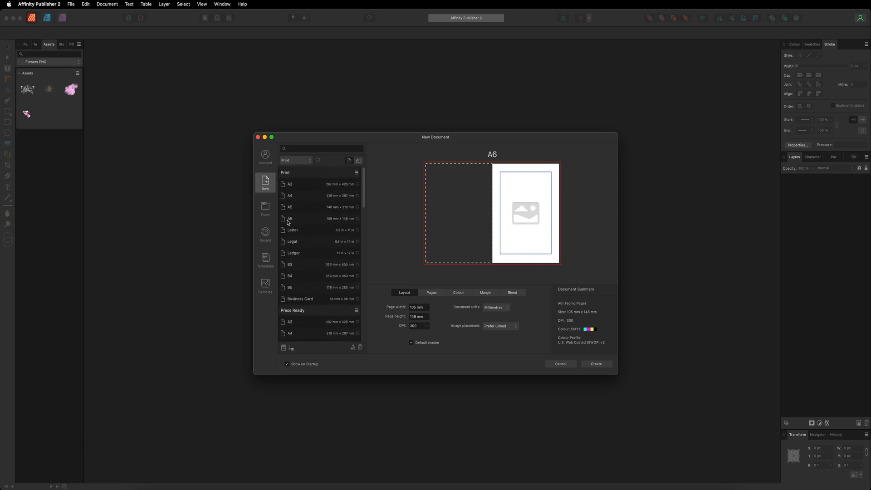
# - Choose the A6 preset from the Press Ready category for the new document
pyautogui.click(298, 220)
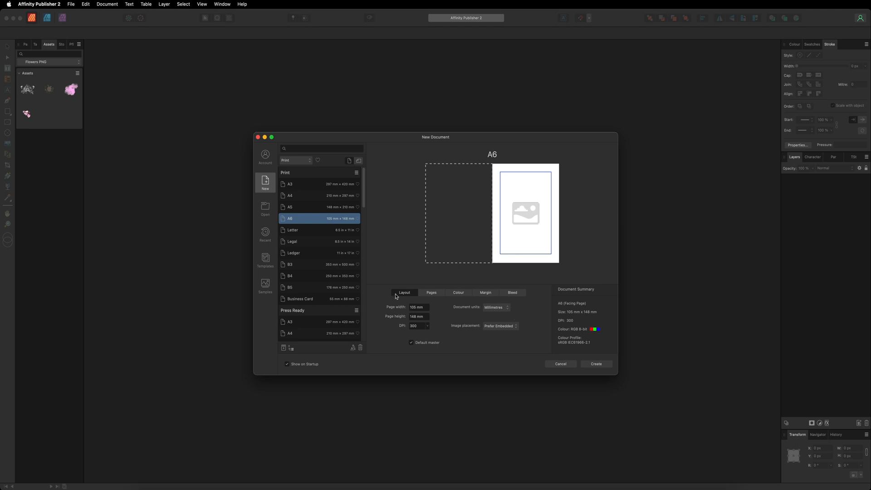
pyautogui.scroll(-5, 311, 284)
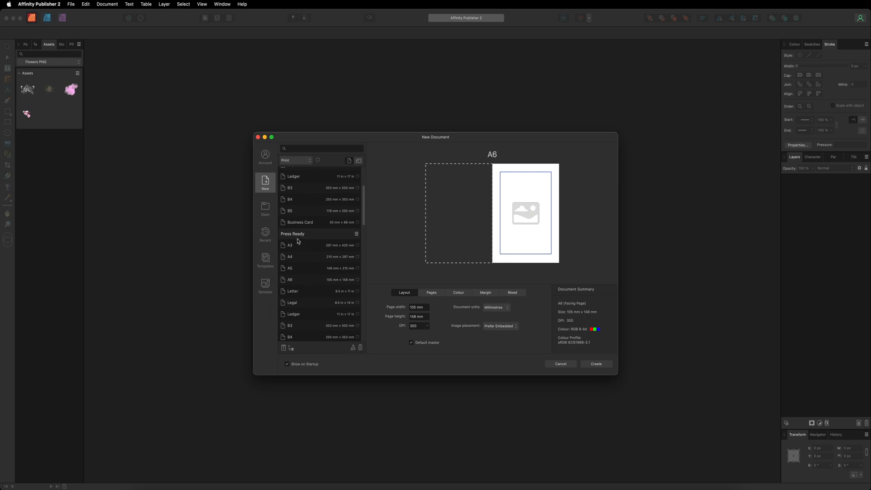
pyautogui.click(300, 279)
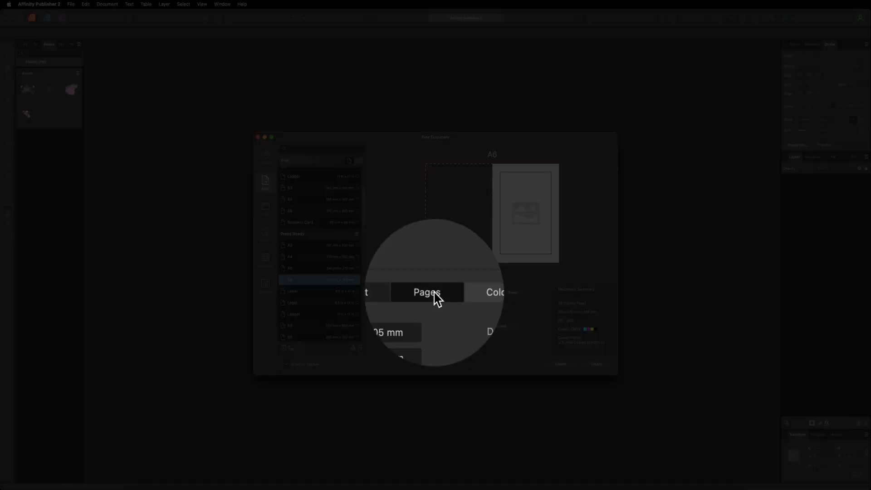
# - Turn off facing pages and set the number of pages to 1
pyautogui.click(434, 293)
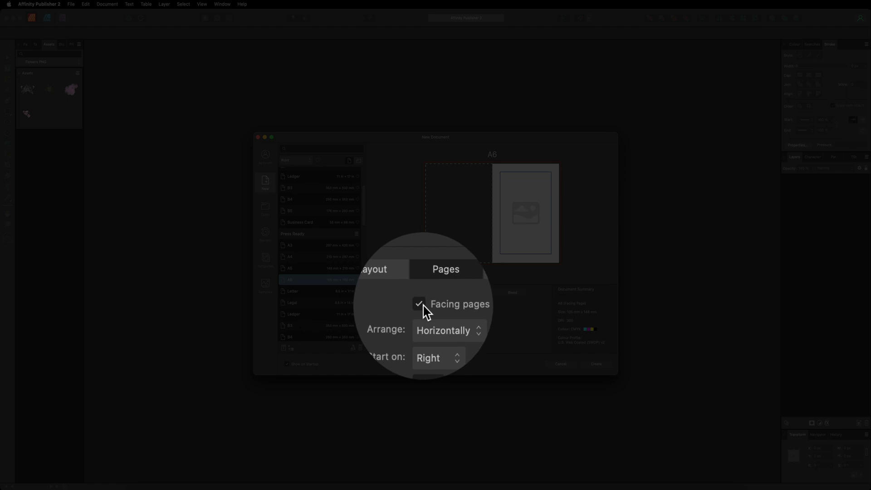
pyautogui.click(421, 304)
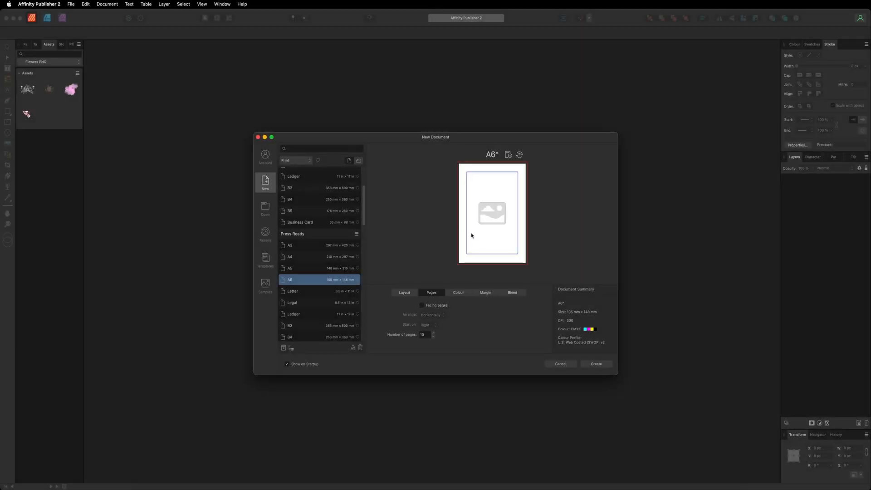
pyautogui.doubleClick(424, 334)
pyautogui.write('1')
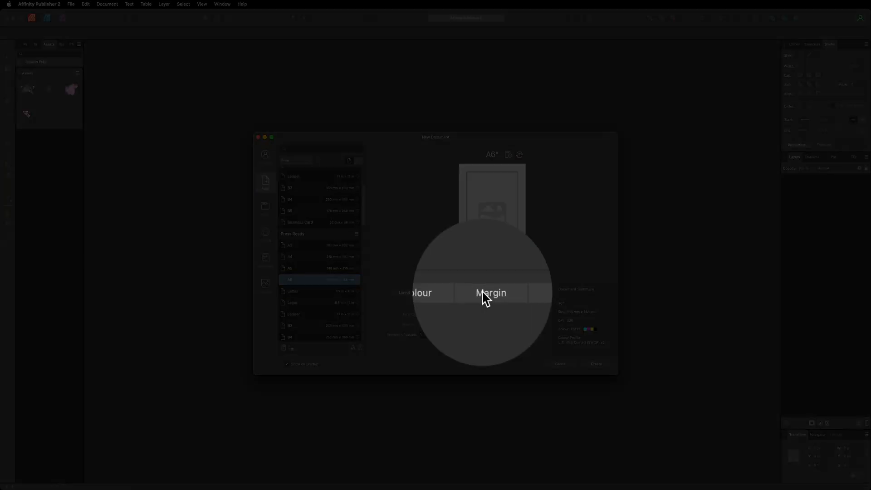
# - Set the left, right and top margins to 3.5 mm and the bottom margin to 5 mm
pyautogui.click(485, 292)
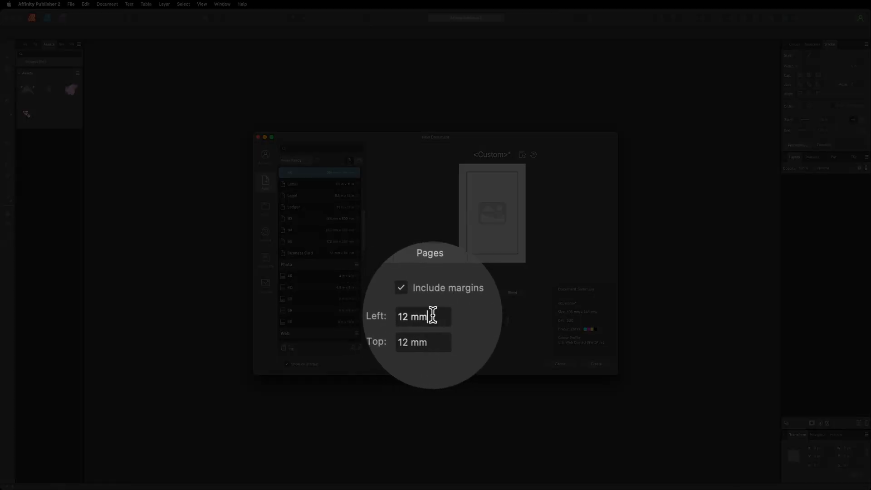
pyautogui.moveTo(432, 315); pyautogui.dragTo(410, 314)
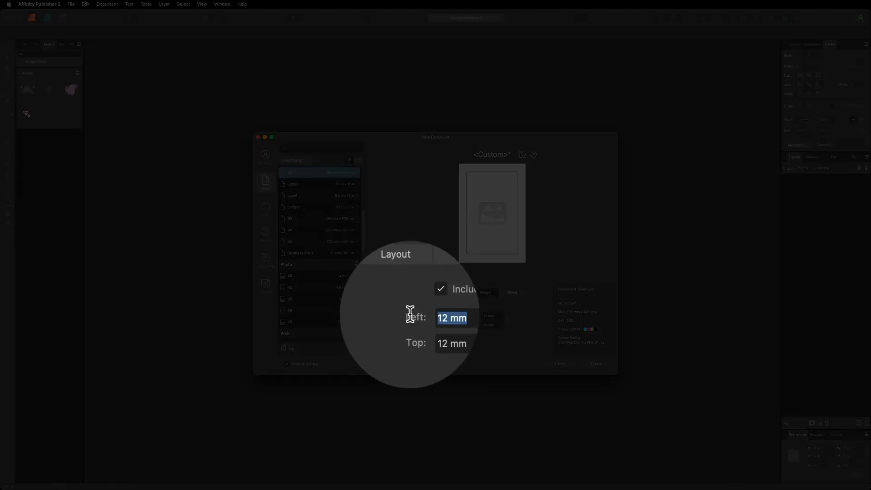
pyautogui.write('3.5')
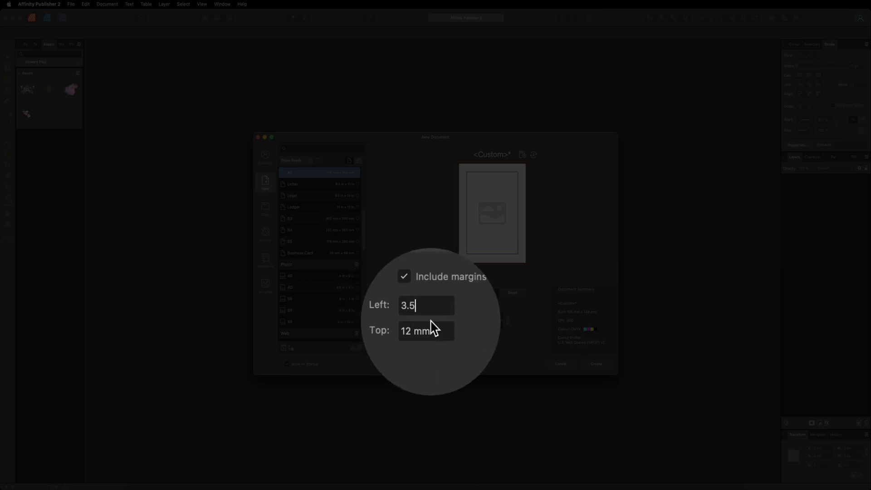
pyautogui.moveTo(492, 316); pyautogui.dragTo(476, 317)
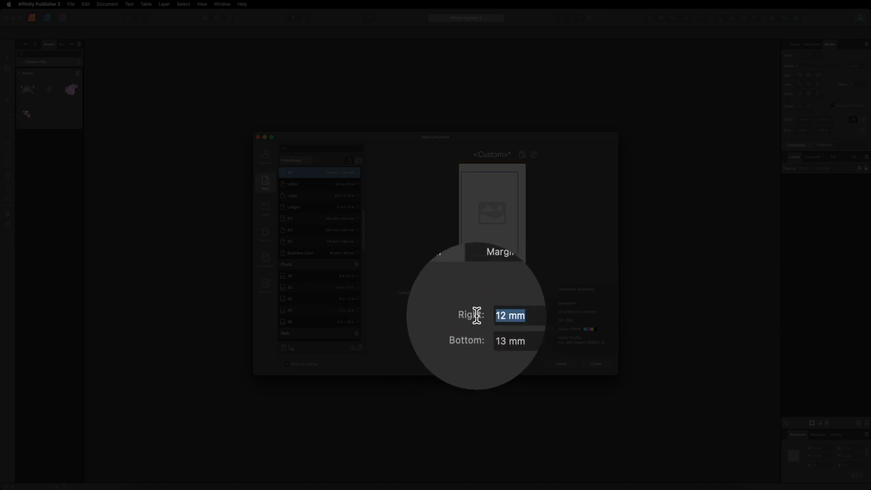
pyautogui.write('3.5')
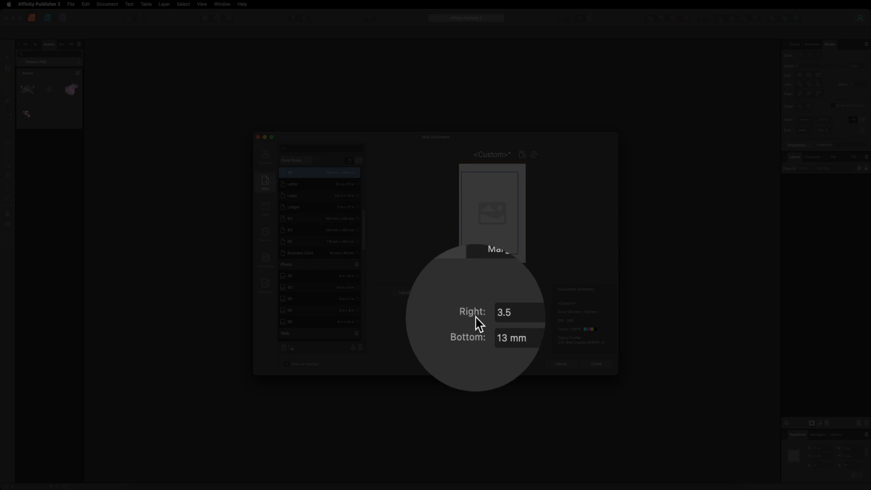
pyautogui.click(434, 325)
pyautogui.write('3.5')
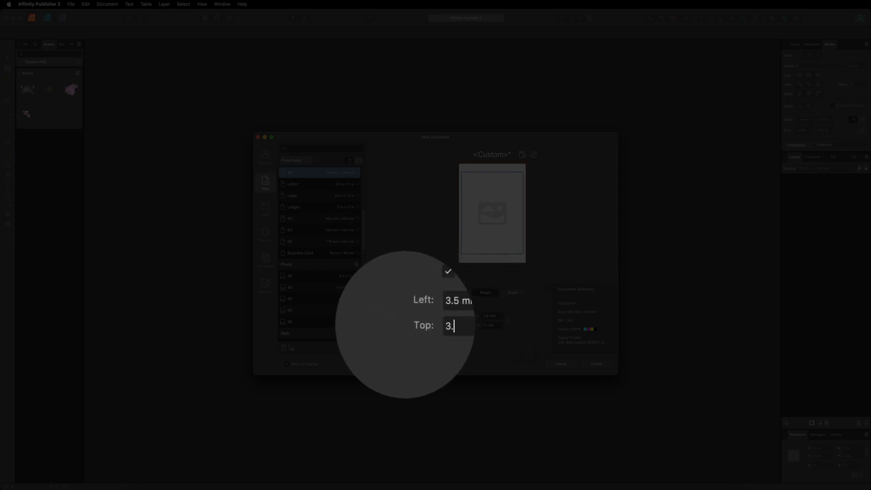
pyautogui.click(493, 325)
pyautogui.write('5')
pyautogui.press('Return')
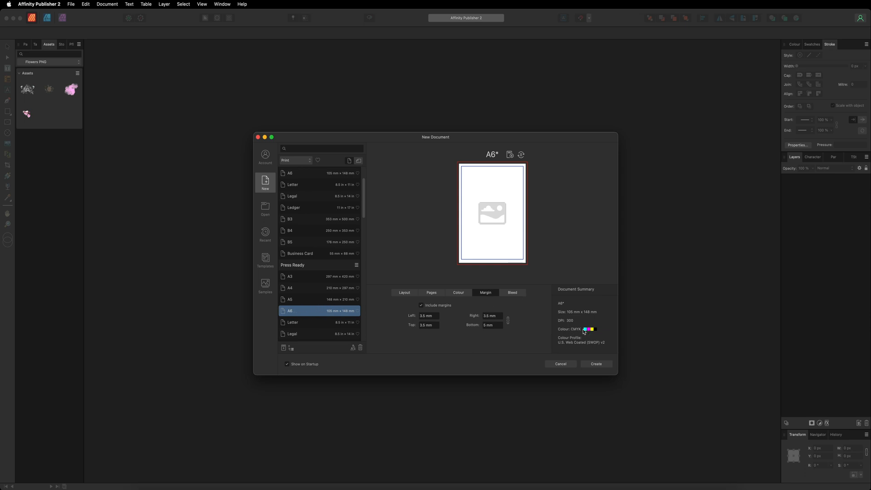
# - Review the page, margin and layout settings, and create the document
pyautogui.click(438, 294)
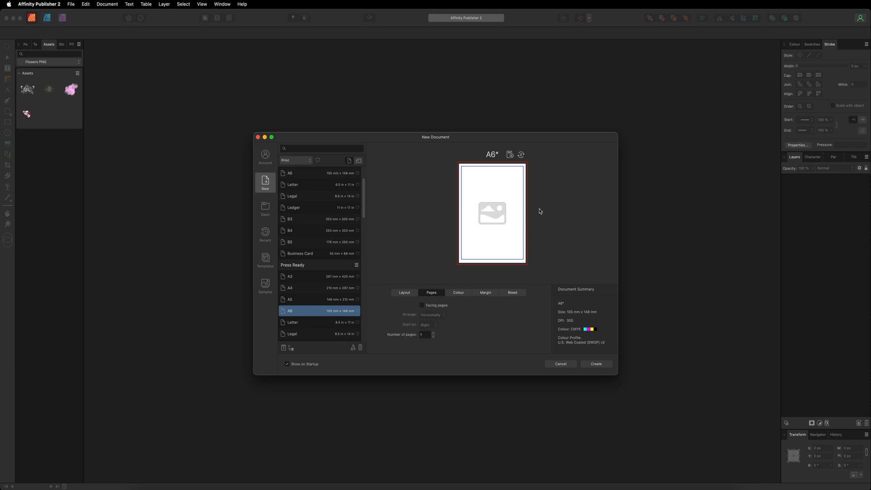
pyautogui.click(481, 294)
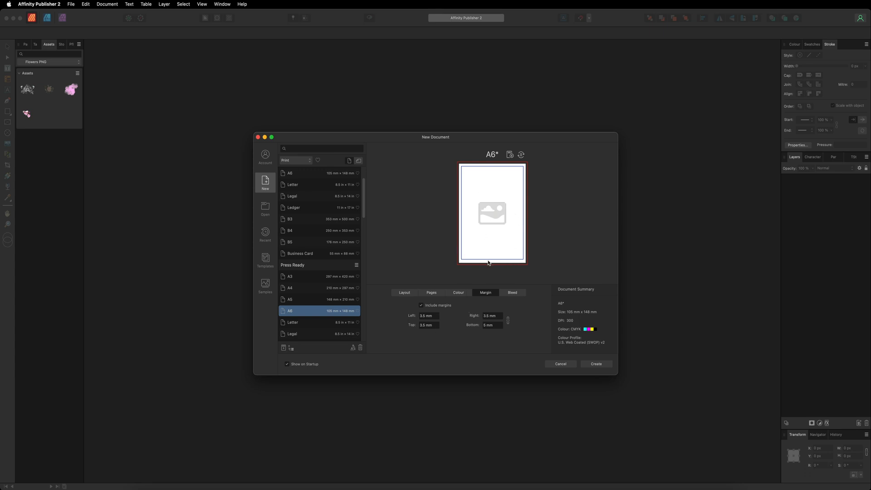
pyautogui.click(397, 294)
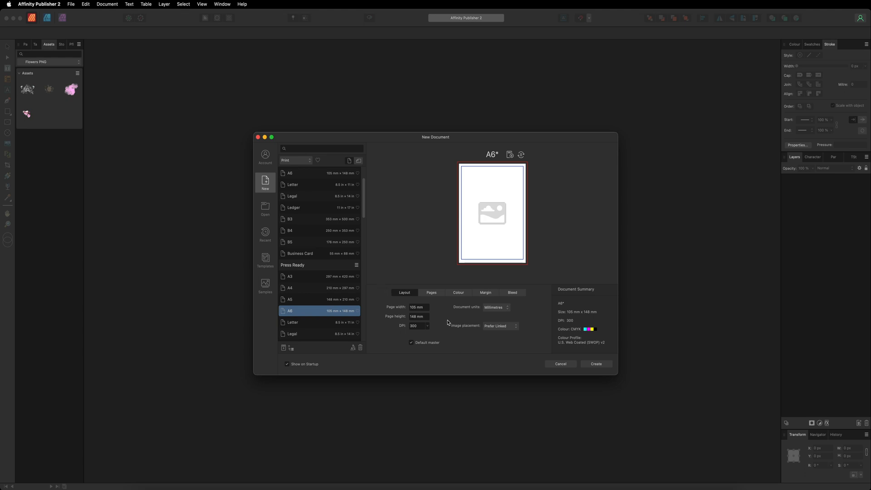
pyautogui.click(603, 365)
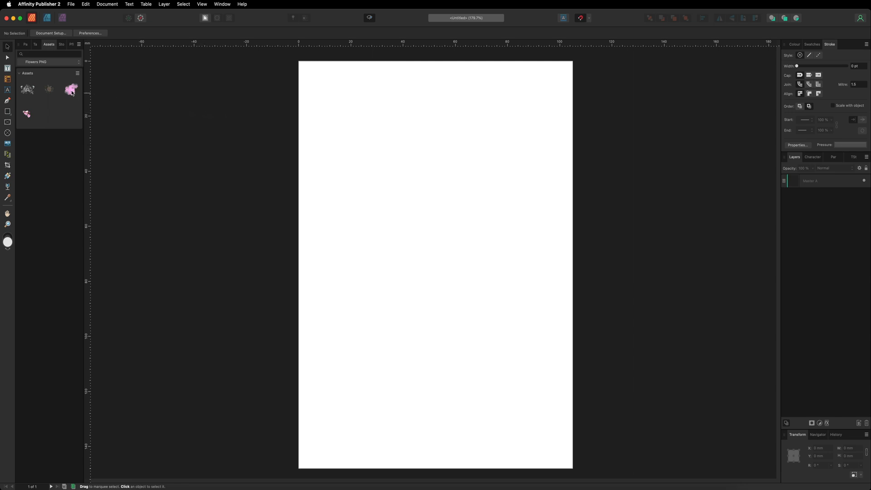
# - Place the pink splatter asset in the middle of the page and the magnolia flower asset over its upper part
pyautogui.moveTo(72, 91); pyautogui.dragTo(437, 266)
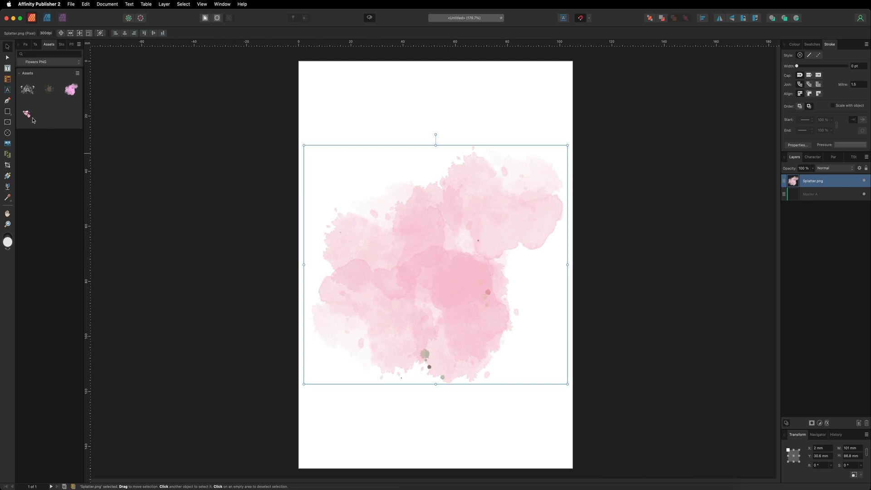
pyautogui.moveTo(30, 117); pyautogui.dragTo(463, 216)
pyautogui.moveTo(477, 174)
pyautogui.mouseDown()
pyautogui.moveTo(469, 166)
pyautogui.moveTo(466, 177)
pyautogui.mouseUp()
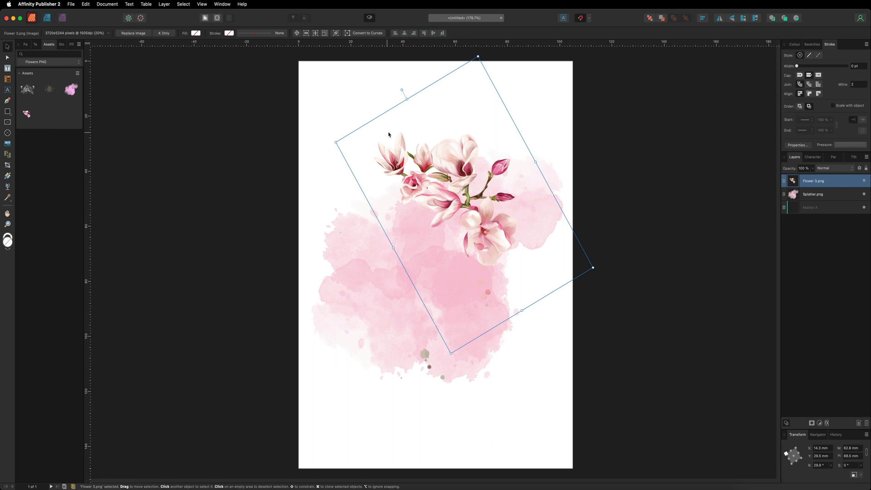
# - Move the flower image up to overlap the splatter's upper edge, at about X 21 mm and Y 17 mm
pyautogui.moveTo(455, 172); pyautogui.dragTo(449, 182)
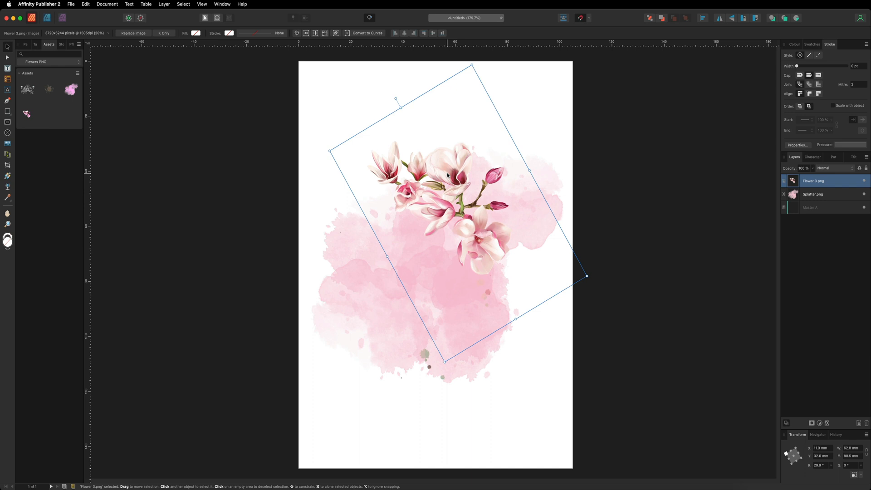
pyautogui.moveTo(446, 178)
pyautogui.mouseDown()
pyautogui.moveTo(412, 177)
pyautogui.moveTo(424, 171)
pyautogui.moveTo(416, 187)
pyautogui.moveTo(436, 187)
pyautogui.moveTo(444, 172)
pyautogui.moveTo(462, 171)
pyautogui.mouseUp()
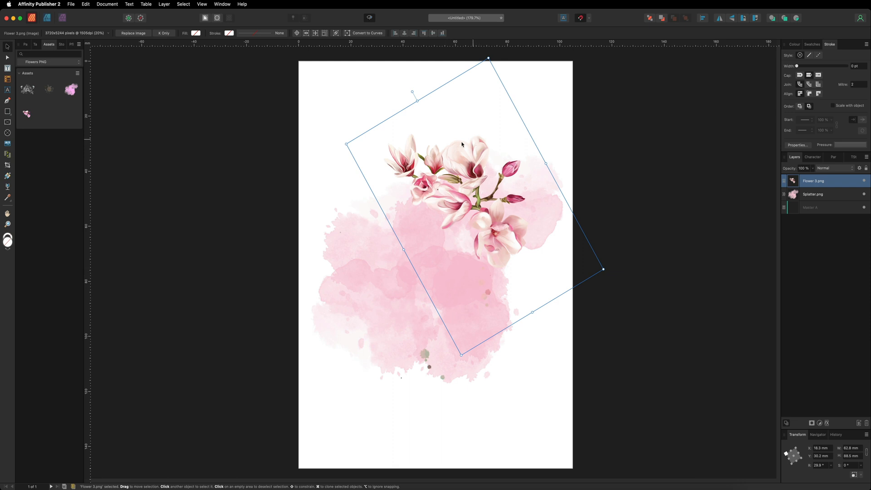
pyautogui.moveTo(461, 166); pyautogui.dragTo(467, 131)
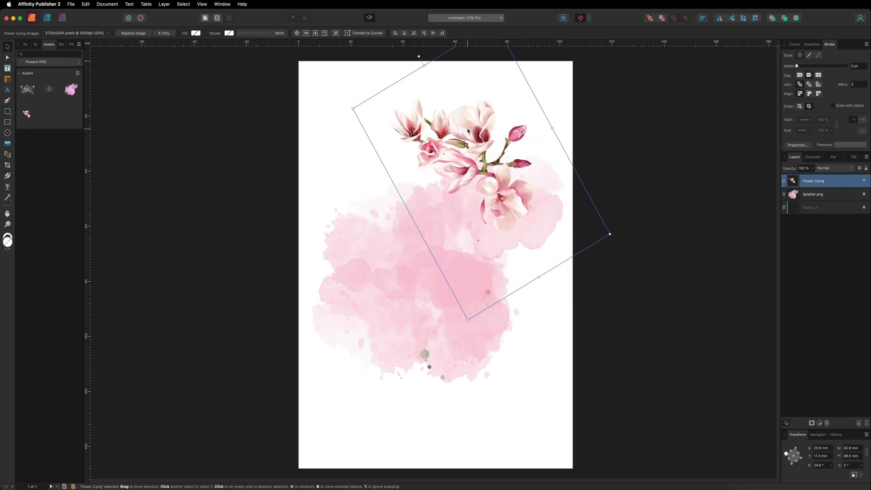
# - Add a second magnolia flower, rotate it to -90° and position it over the splatter's lower edge
pyautogui.hscroll(1, 324, 150)
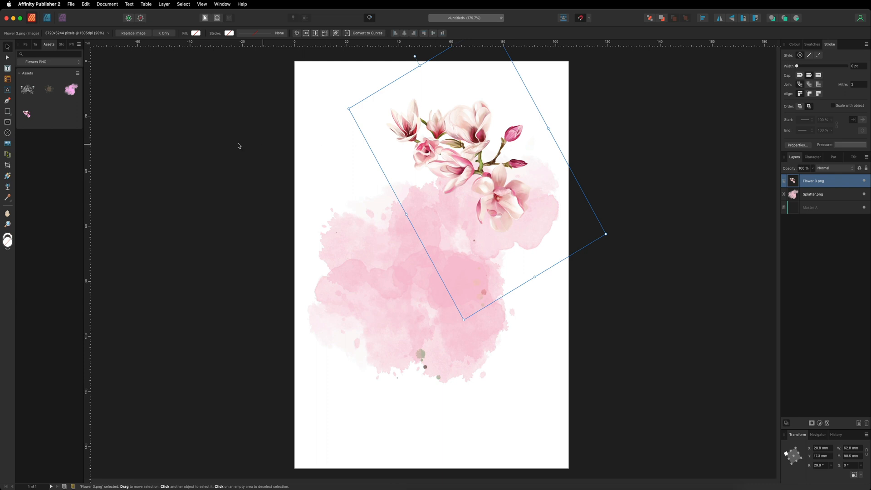
pyautogui.moveTo(28, 114); pyautogui.dragTo(416, 357)
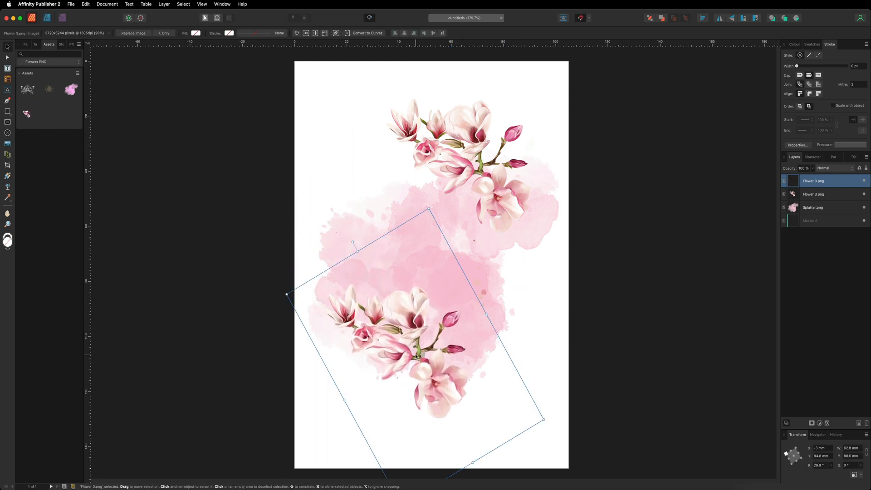
pyautogui.moveTo(352, 242); pyautogui.dragTo(492, 356)
pyautogui.moveTo(436, 322); pyautogui.dragTo(469, 366)
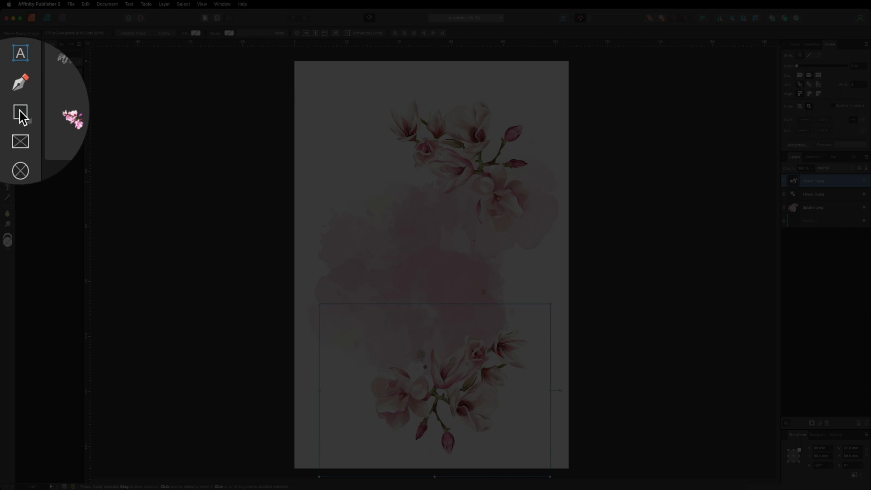
# - Draw a square about 67 mm wide over the splatter and the upper magnolia
pyautogui.click(7, 111)
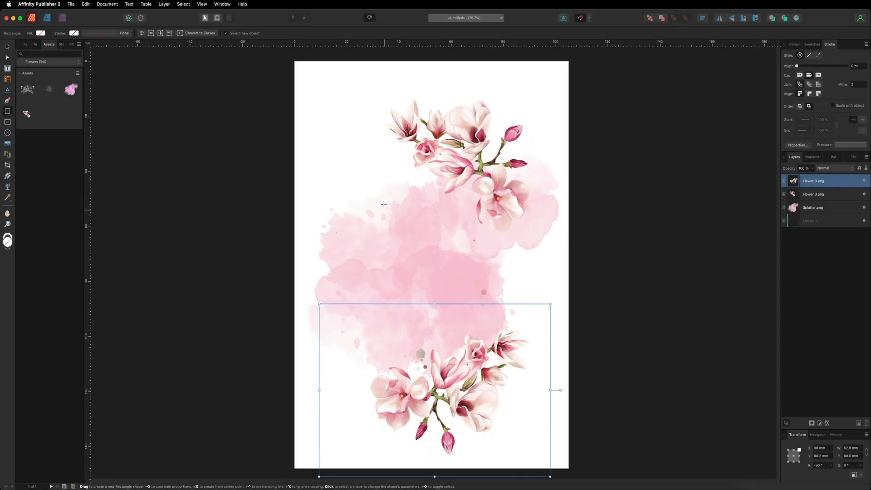
pyautogui.moveTo(340, 124)
pyautogui.mouseDown()
pyautogui.moveTo(351, 159)
pyautogui.moveTo(495, 251)
pyautogui.moveTo(477, 236)
pyautogui.moveTo(487, 250)
pyautogui.mouseUp()
pyautogui.moveTo(492, 258); pyautogui.dragTo(519, 303)
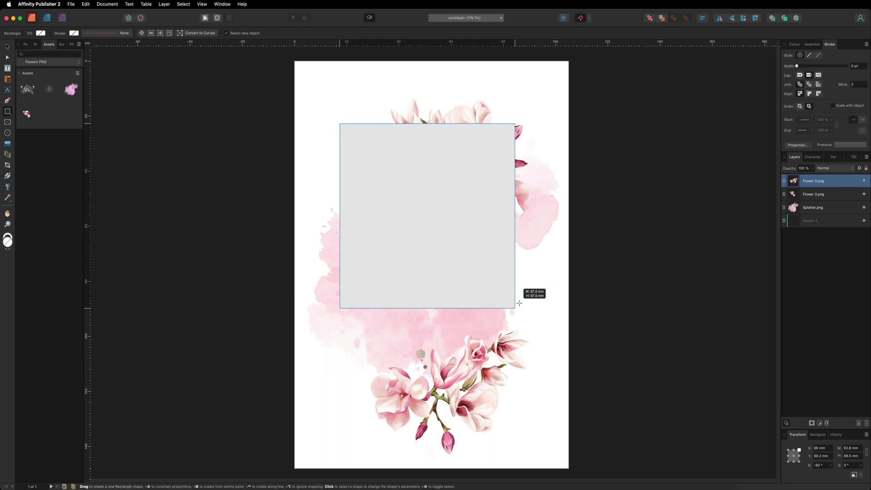
pyautogui.moveTo(519, 303); pyautogui.dragTo(520, 303)
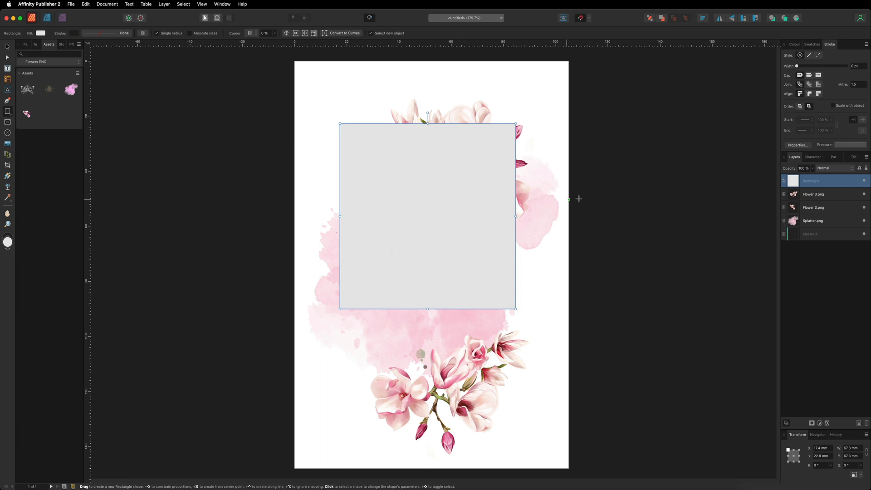
# - Remove the square's fill and give its stroke a dark pink colour sampled from the upper magnolia's bud
pyautogui.click(794, 45)
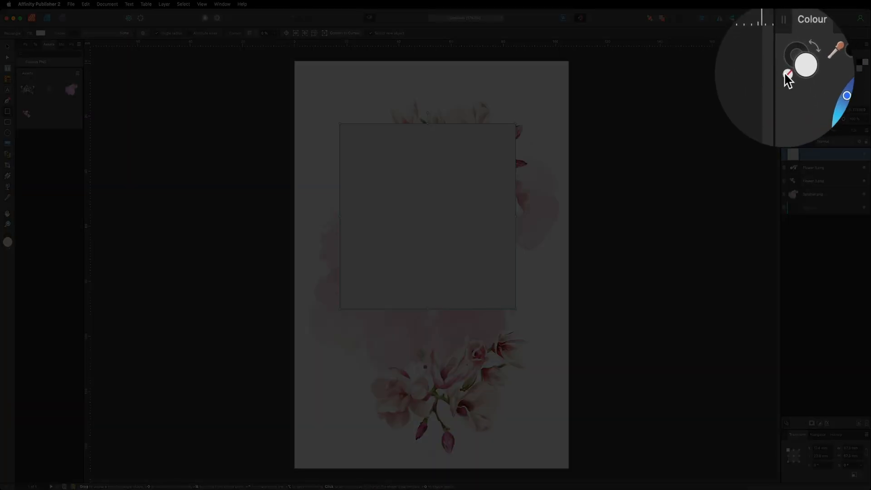
pyautogui.click(786, 64)
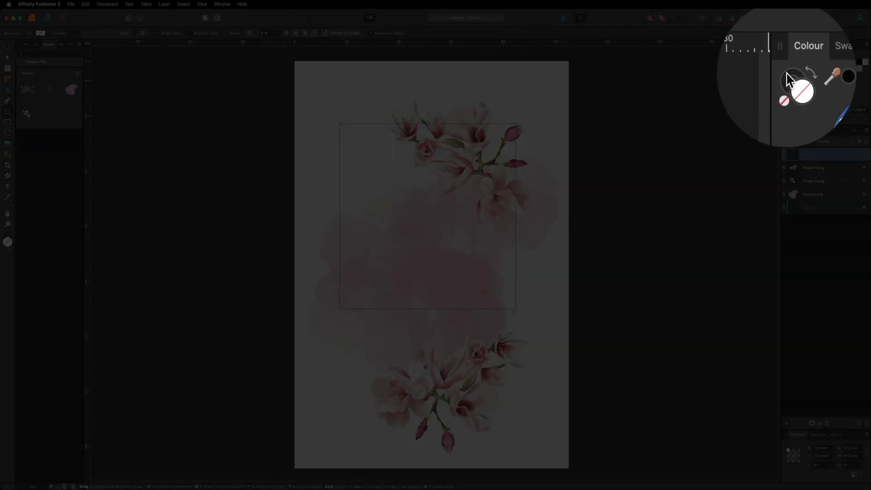
pyautogui.click(792, 81)
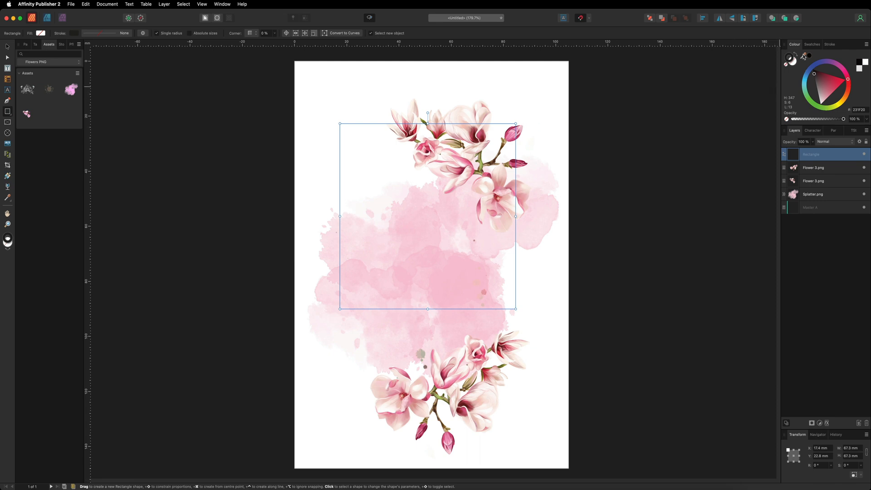
pyautogui.click(803, 55)
pyautogui.moveTo(807, 65); pyautogui.dragTo(513, 126)
pyautogui.click(810, 57)
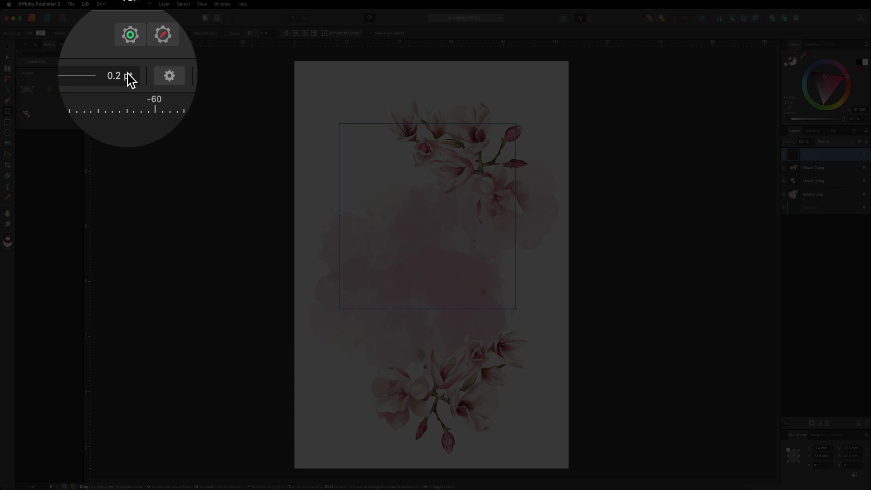
# - Set the square's stroke width to 1.5 pt with a mitre join
pyautogui.click(76, 34)
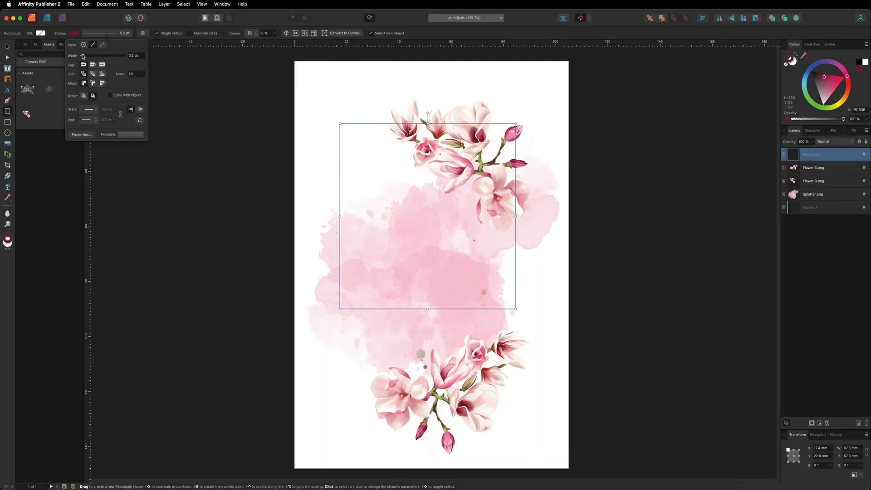
pyautogui.moveTo(83, 57); pyautogui.dragTo(92, 58)
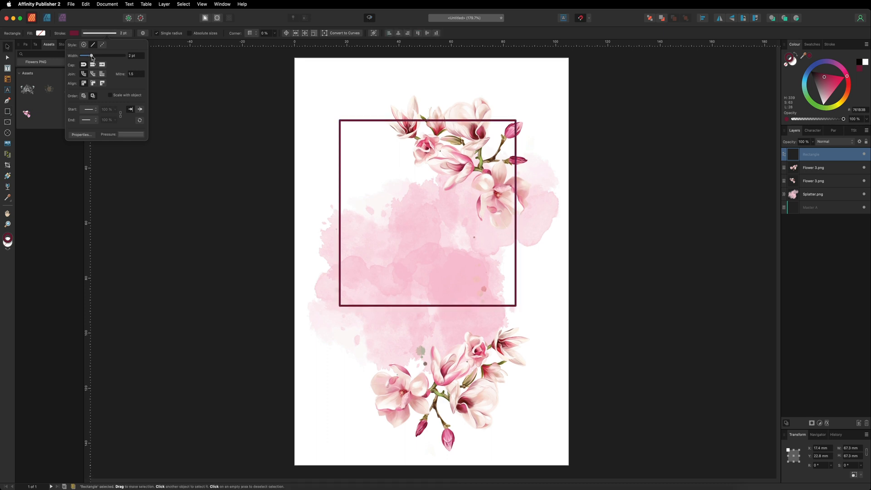
pyautogui.moveTo(93, 57); pyautogui.dragTo(91, 58)
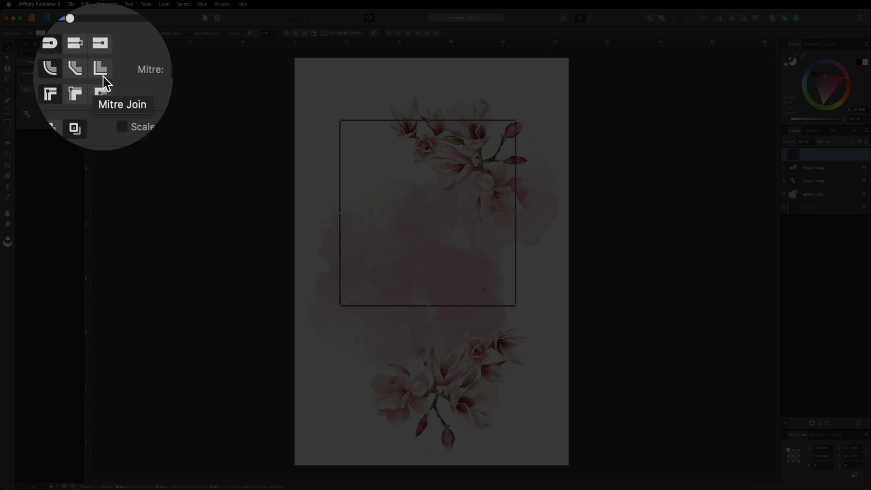
pyautogui.click(102, 72)
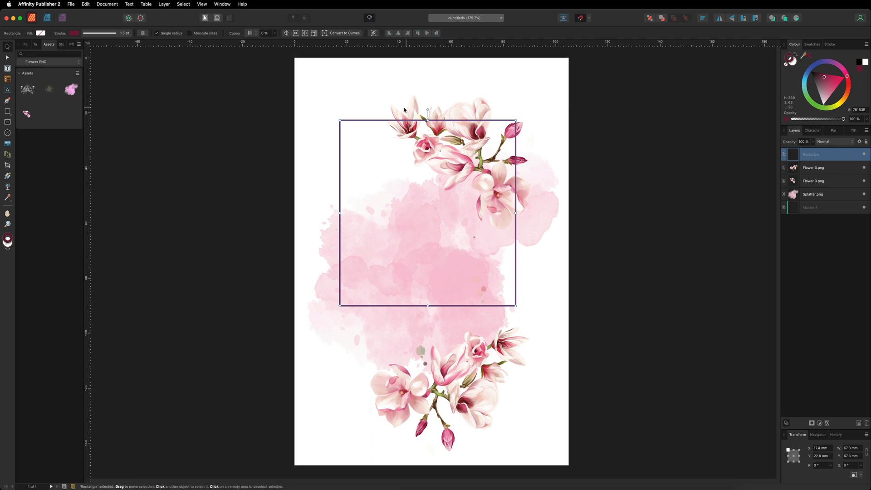
# - Rotate the square outline to -45° in the middle of the page and overlay a duplicate rotated to -50°
pyautogui.moveTo(429, 111); pyautogui.dragTo(478, 153)
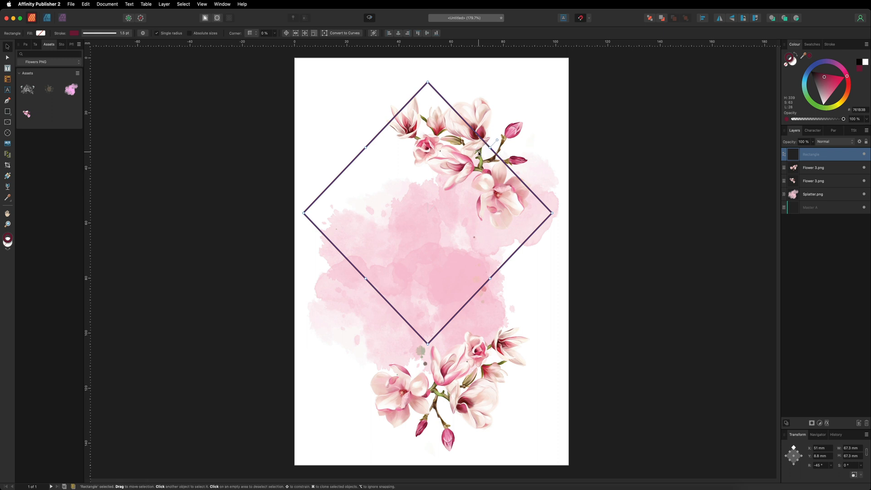
pyautogui.moveTo(440, 96); pyautogui.dragTo(444, 134)
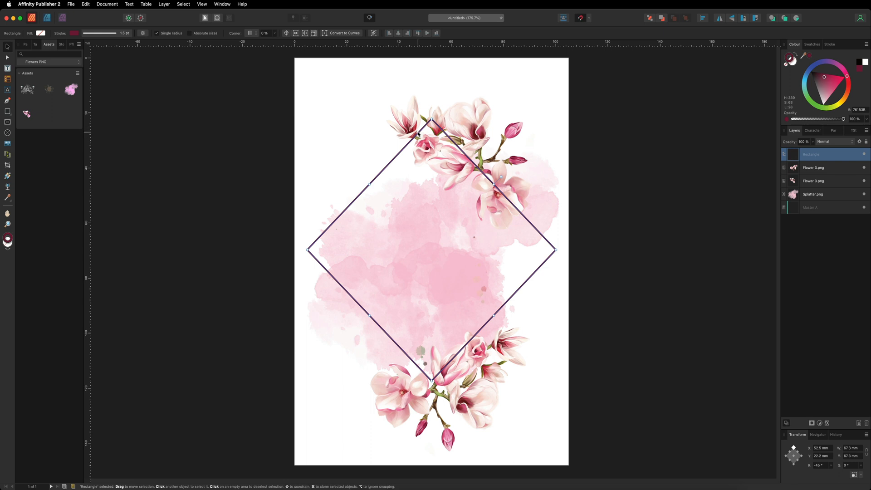
pyautogui.press('super+j')
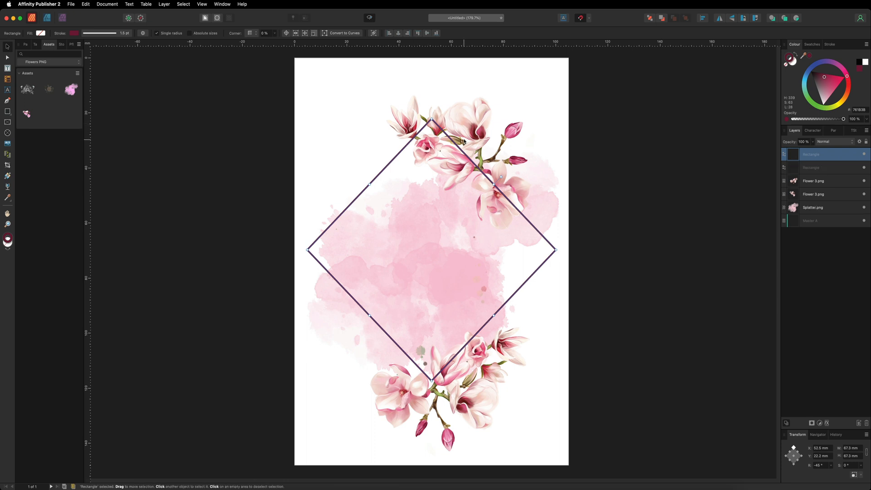
pyautogui.moveTo(432, 115); pyautogui.dragTo(442, 116)
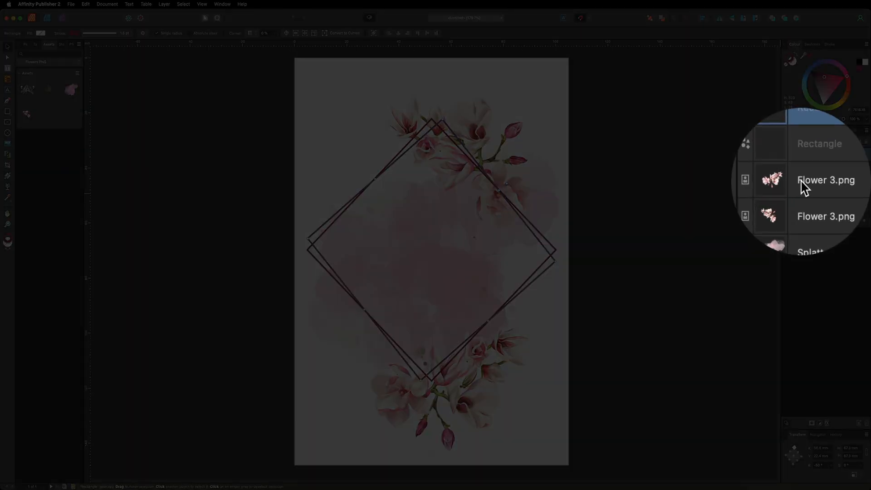
# - Move both Flower 3.png layers above the two rectangles in the layer order
pyautogui.moveTo(801, 178); pyautogui.dragTo(798, 148)
pyautogui.moveTo(797, 193); pyautogui.dragTo(795, 157)
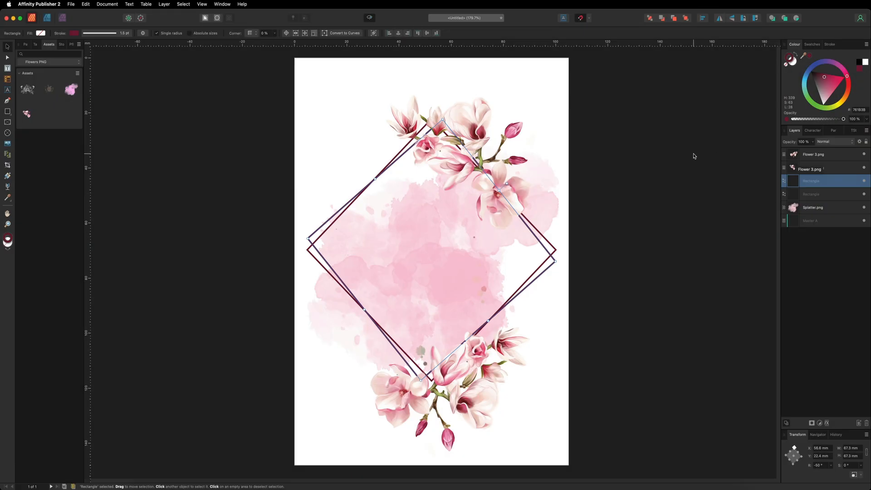
pyautogui.click(693, 156)
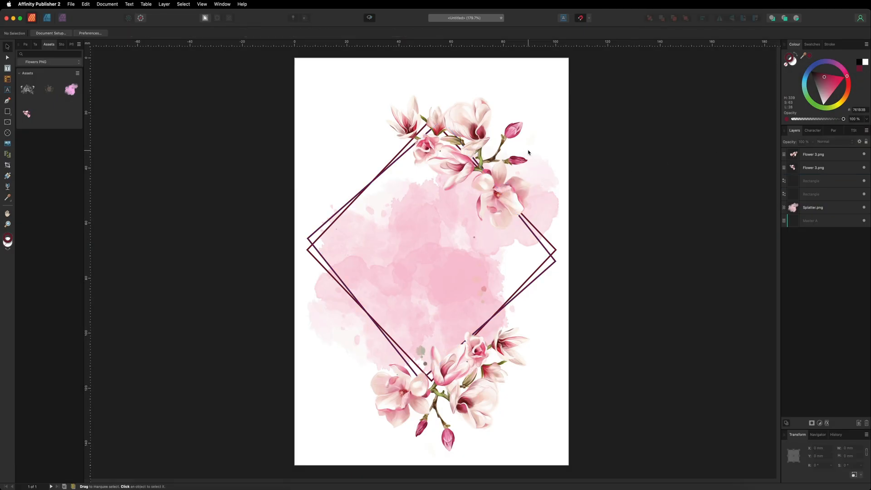
# - Rotate the lower magnolia to about -105° and shift both magnolias slightly upwards over the diamond frame's corners
pyautogui.click(466, 379)
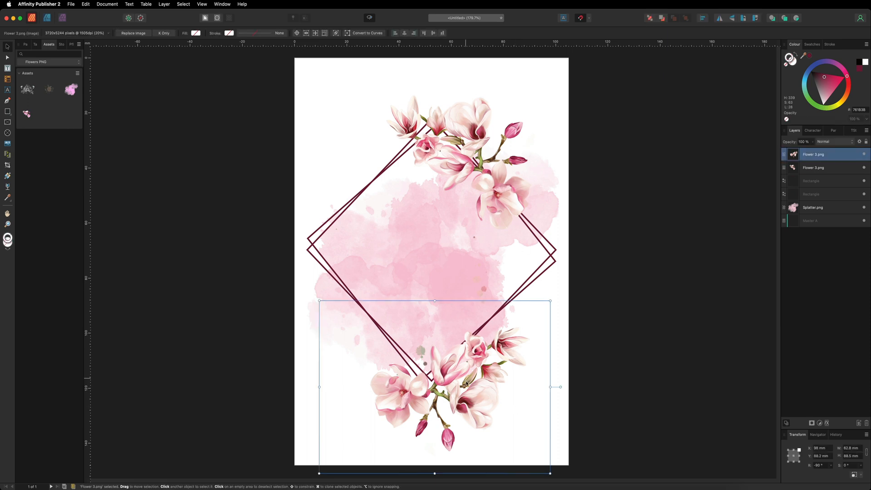
pyautogui.moveTo(456, 390)
pyautogui.mouseDown()
pyautogui.moveTo(454, 382)
pyautogui.moveTo(469, 384)
pyautogui.moveTo(459, 410)
pyautogui.moveTo(440, 382)
pyautogui.moveTo(451, 375)
pyautogui.mouseUp()
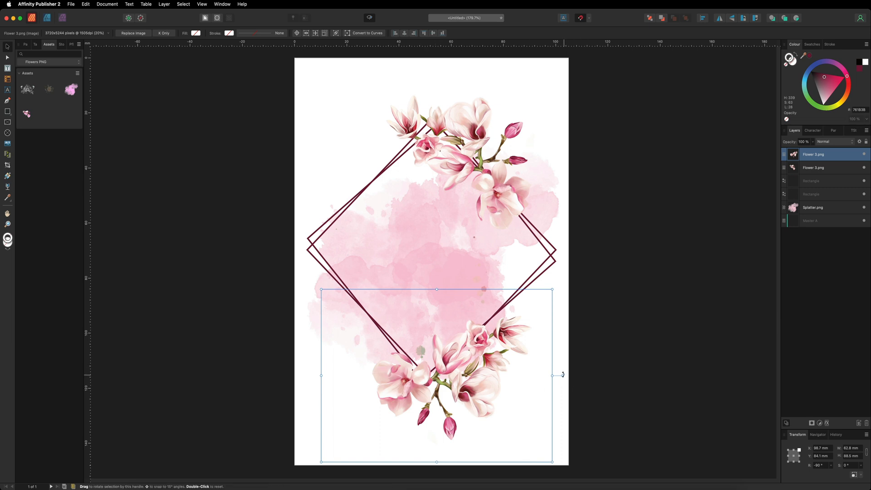
pyautogui.moveTo(562, 374); pyautogui.dragTo(565, 410)
pyautogui.moveTo(502, 374); pyautogui.dragTo(503, 376)
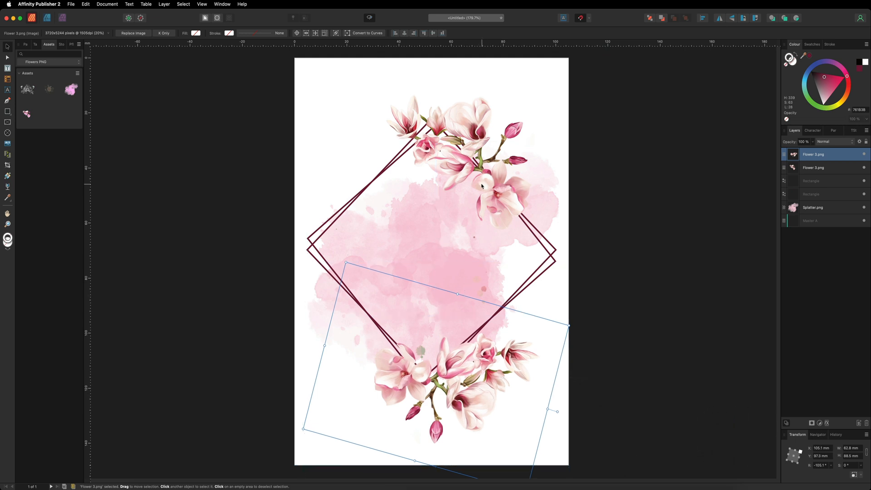
pyautogui.moveTo(493, 183); pyautogui.dragTo(491, 179)
pyautogui.click(595, 114)
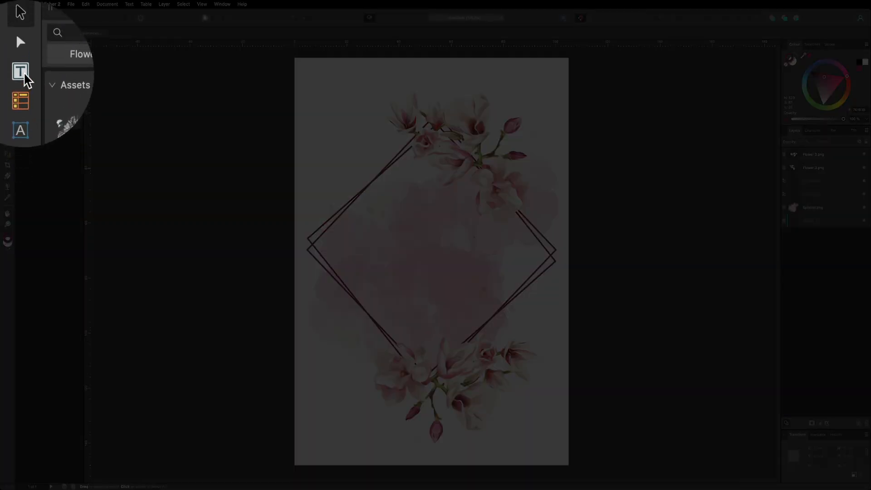
# - Add a text frame across the diamond's upper part and stretch it to both side margins, 98 mm wide
pyautogui.click(8, 69)
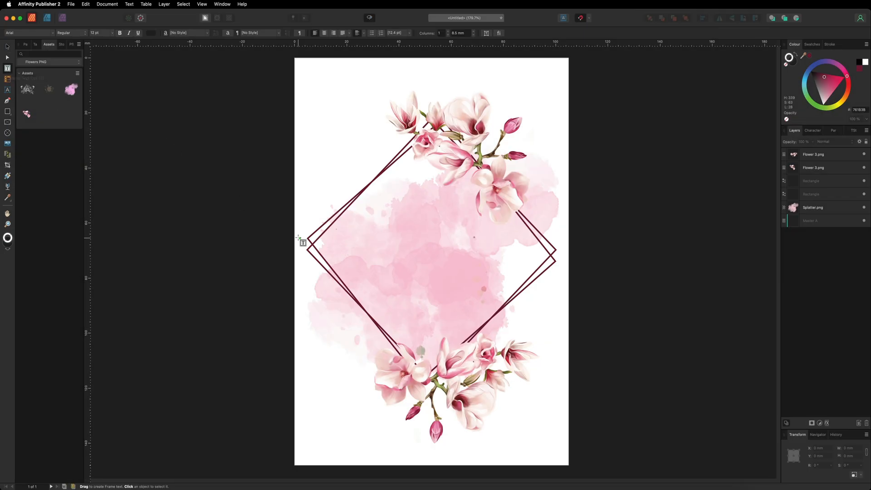
pyautogui.moveTo(338, 150); pyautogui.dragTo(418, 178)
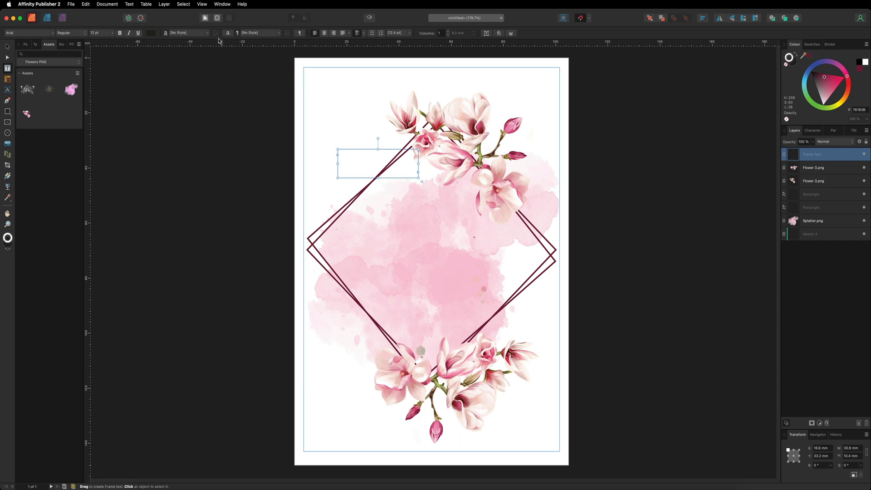
pyautogui.click(203, 3)
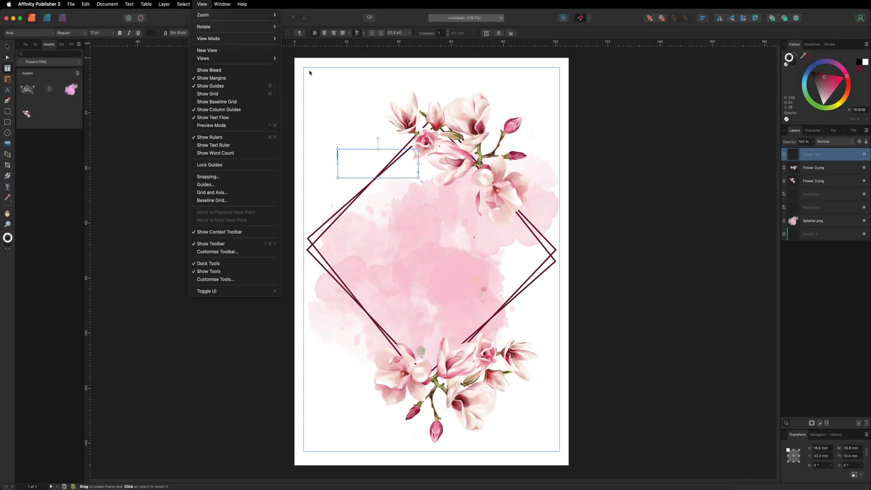
pyautogui.click(203, 5)
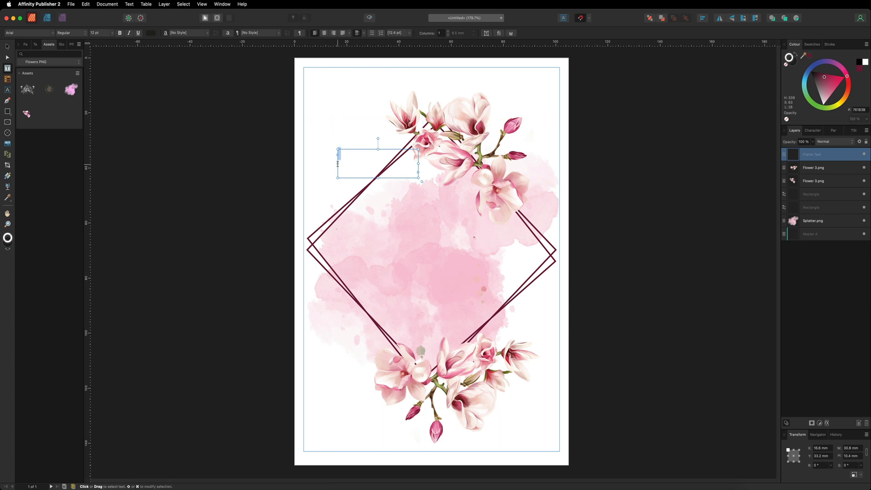
pyautogui.moveTo(337, 164); pyautogui.dragTo(291, 163)
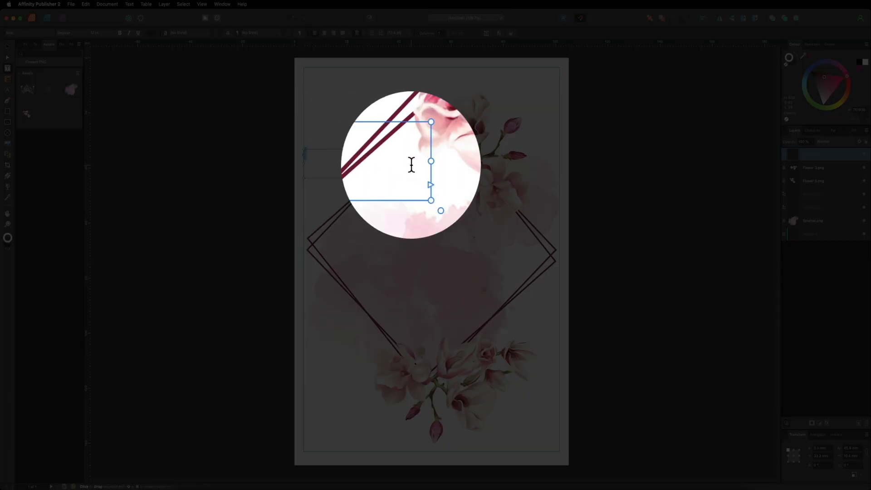
pyautogui.moveTo(419, 163); pyautogui.dragTo(560, 167)
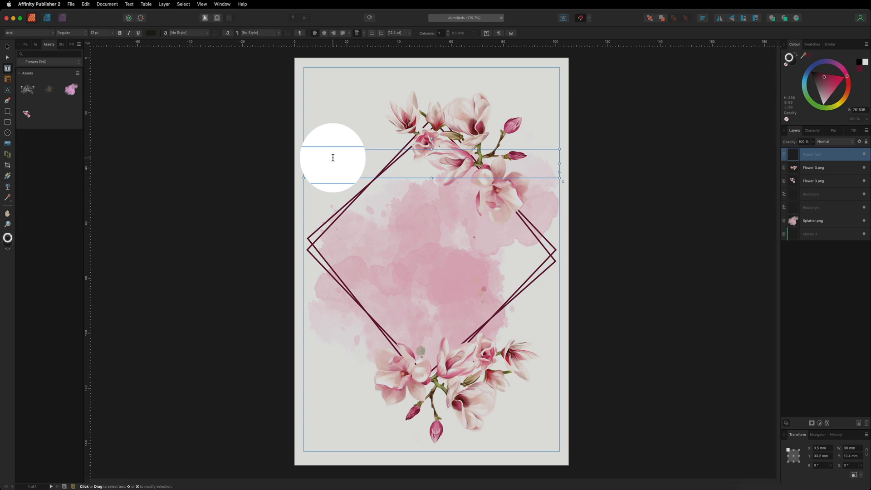
# - Centre-align a trial string in the text frame and replace it with "Save The Date"
pyautogui.click(333, 157)
pyautogui.write('fgsfgdsgs')
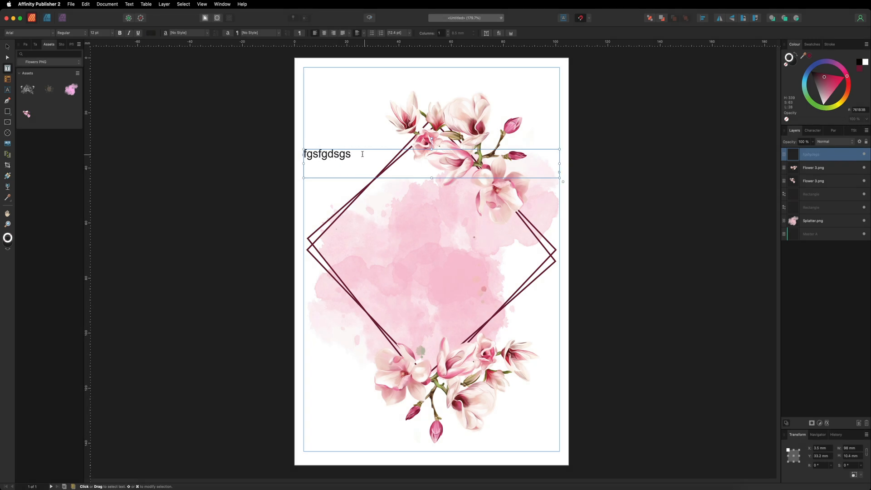
pyautogui.moveTo(362, 154); pyautogui.dragTo(302, 154)
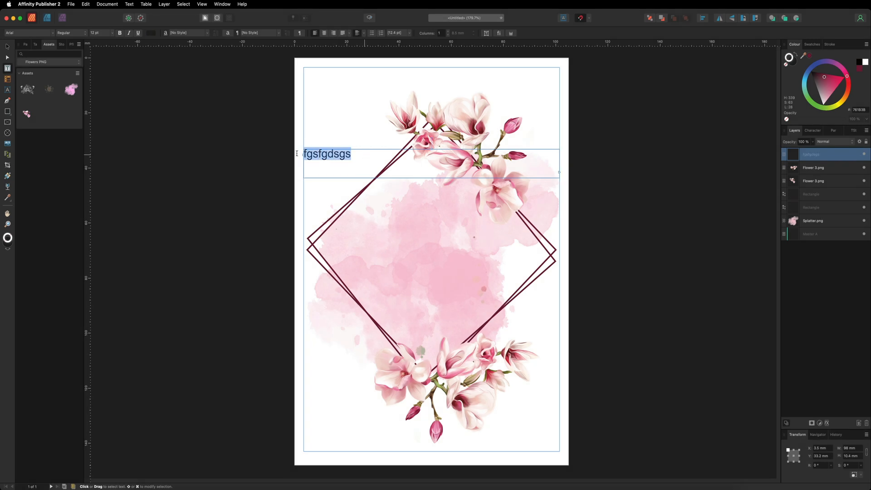
pyautogui.click(323, 32)
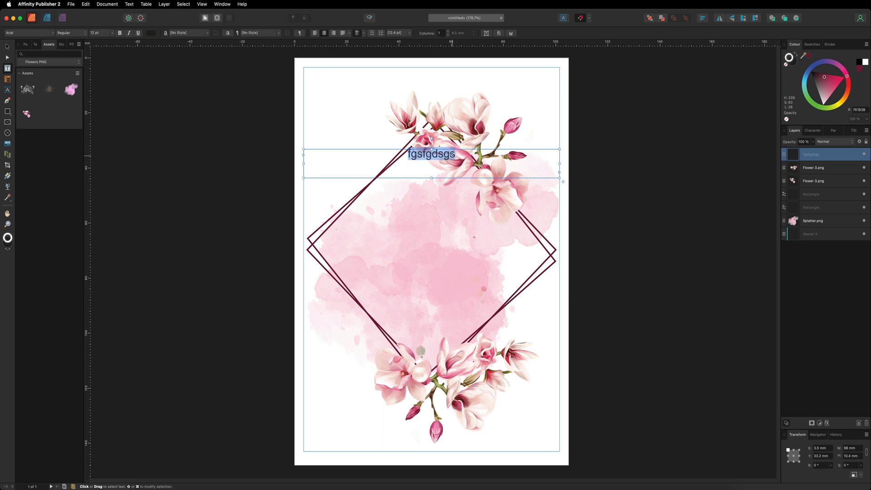
pyautogui.write('Save The Date')
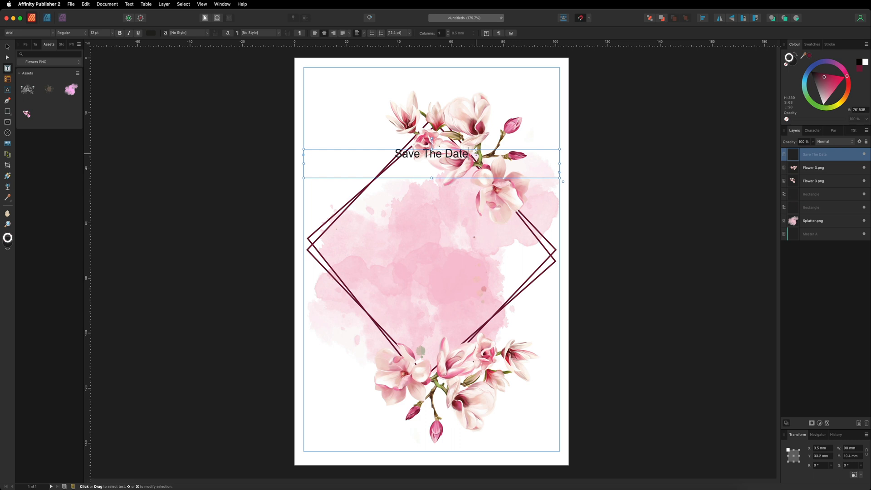
# - Change the font of the whole "Save The Date" text to the recently used Agrandir
pyautogui.press('super+a')
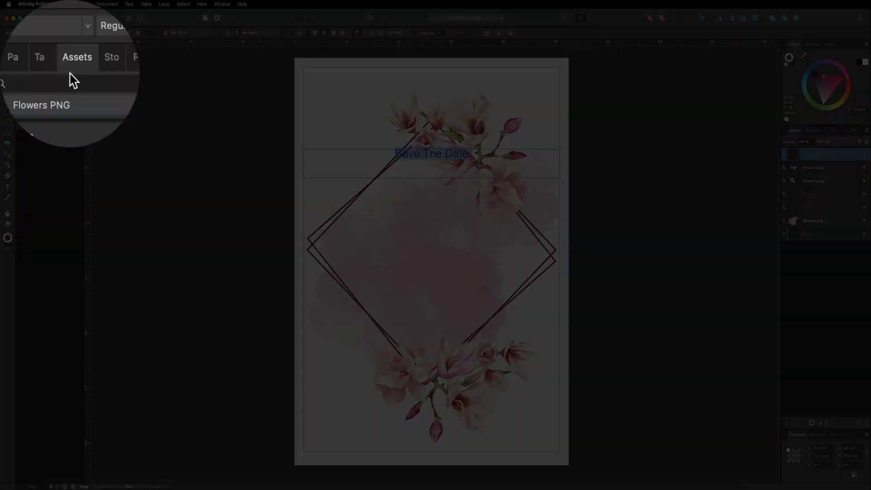
pyautogui.click(53, 33)
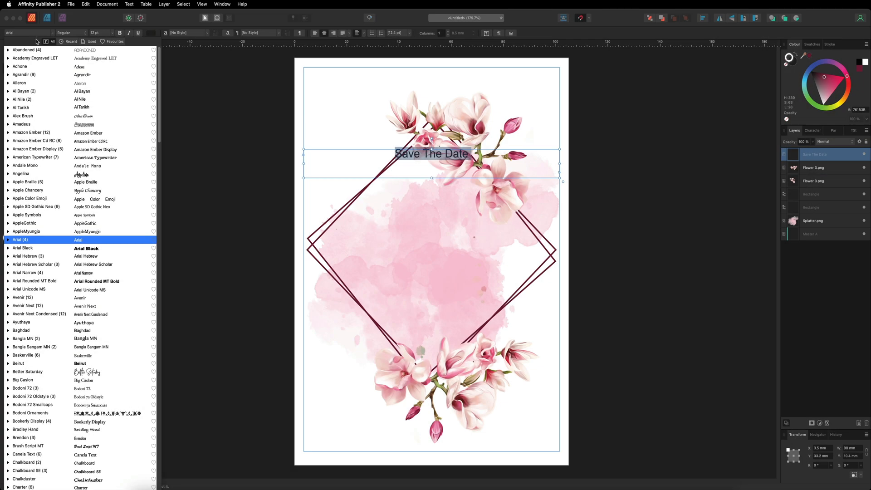
pyautogui.click(68, 42)
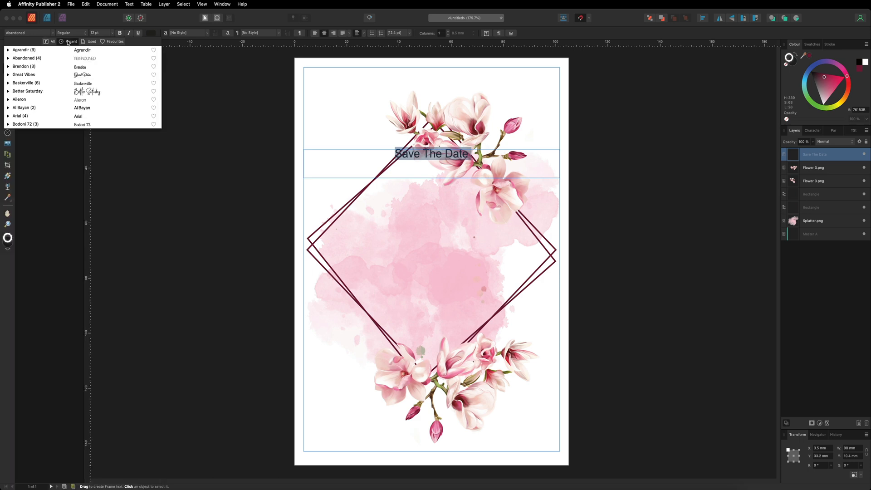
pyautogui.click(102, 51)
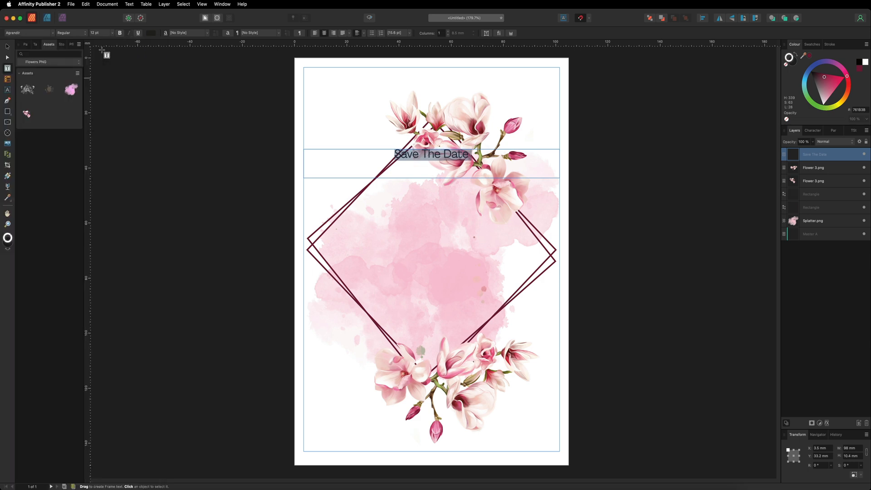
# - Set the "Save The Date" text size to 15 pt and centre the text vertically within its frame
pyautogui.click(108, 32)
pyautogui.write('15')
pyautogui.press('Return')
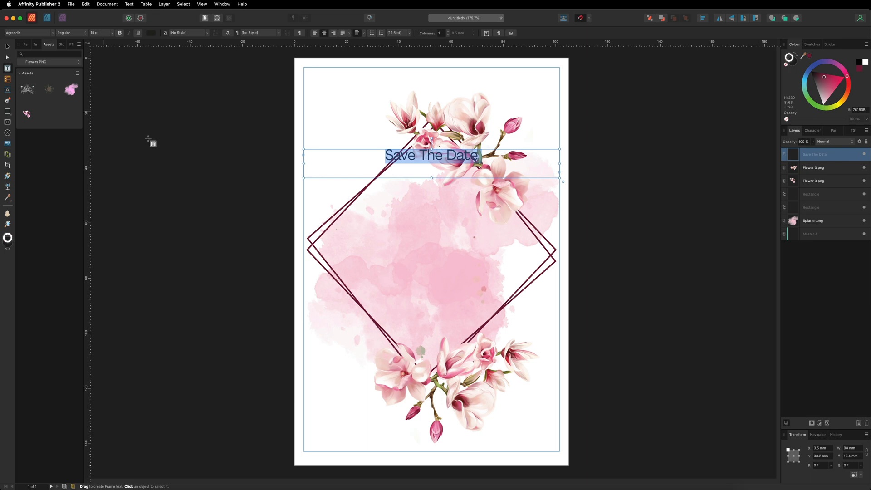
pyautogui.click(385, 155)
pyautogui.moveTo(414, 155); pyautogui.dragTo(483, 159)
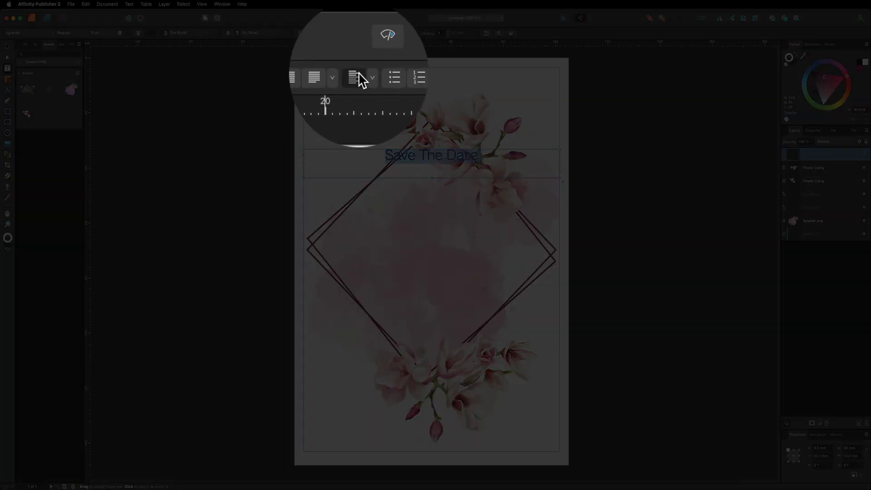
pyautogui.click(363, 79)
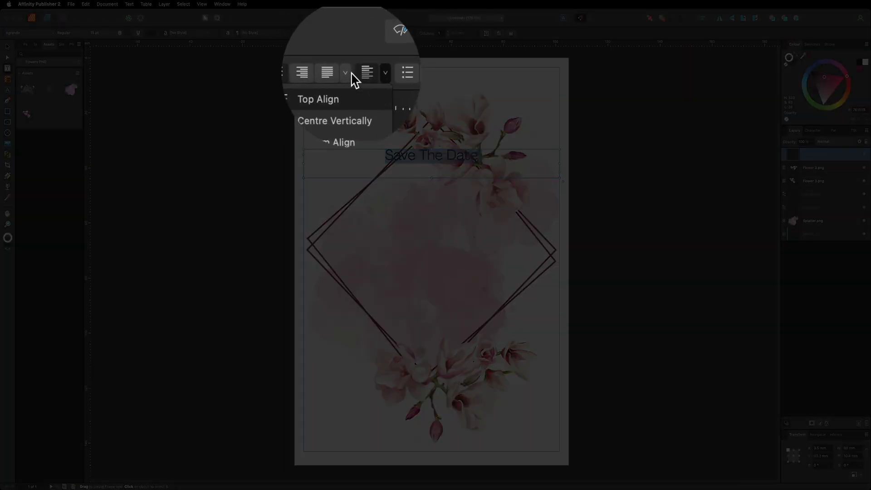
pyautogui.click(350, 73)
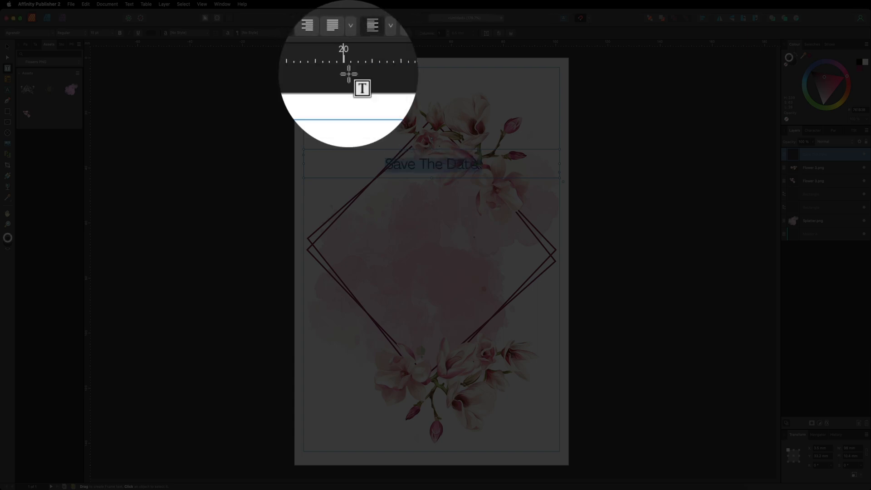
pyautogui.click(400, 166)
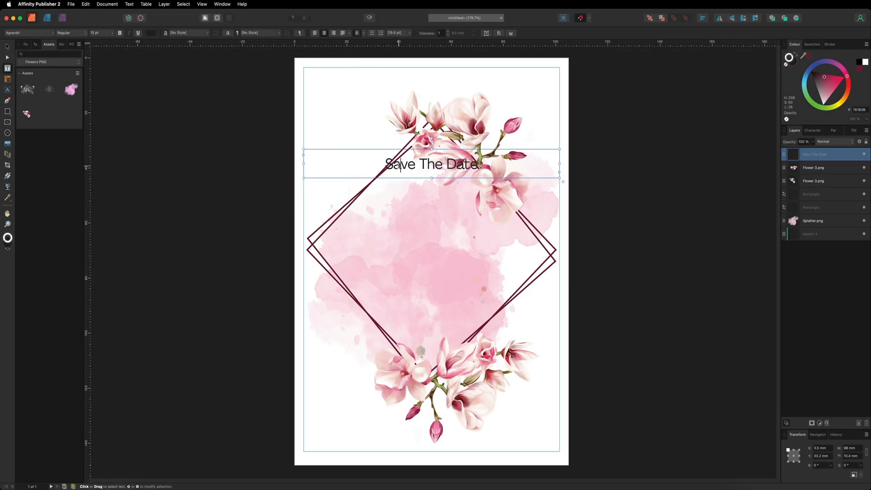
# - Fill the whole "Save The Date" text with the picked burgundy colour and move its frame down to about Y 52 mm
pyautogui.moveTo(380, 164); pyautogui.dragTo(493, 164)
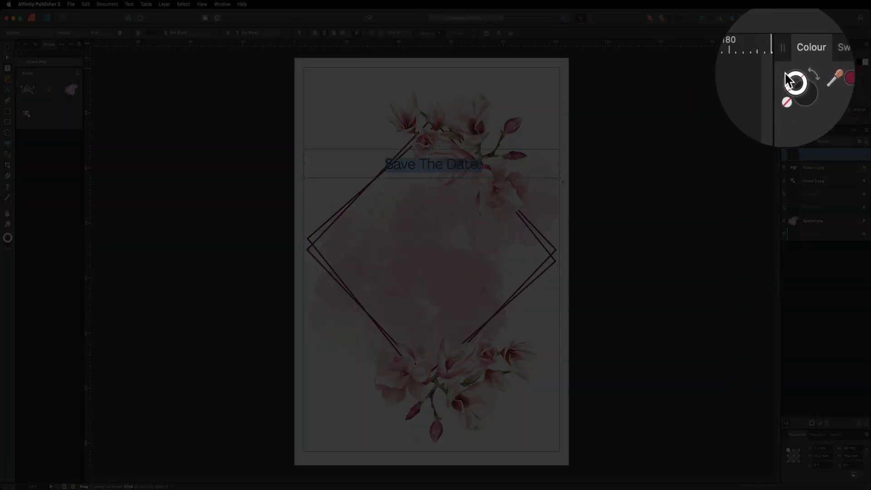
pyautogui.click(793, 77)
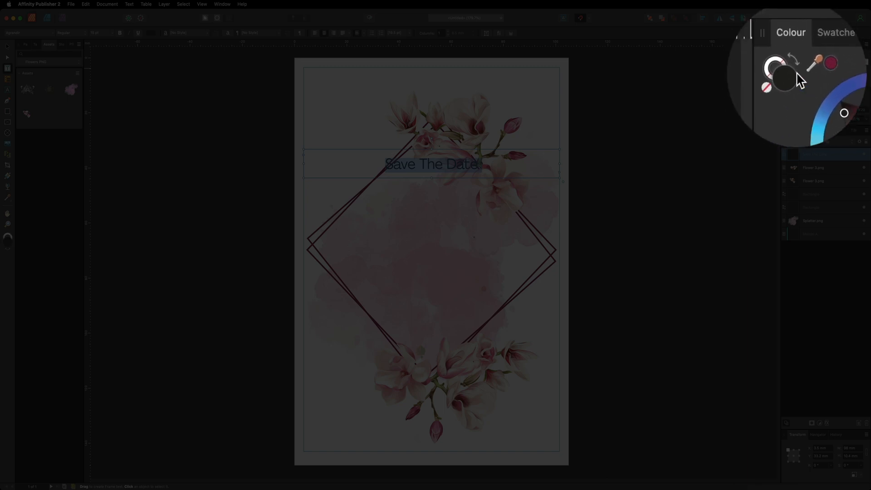
pyautogui.click(809, 55)
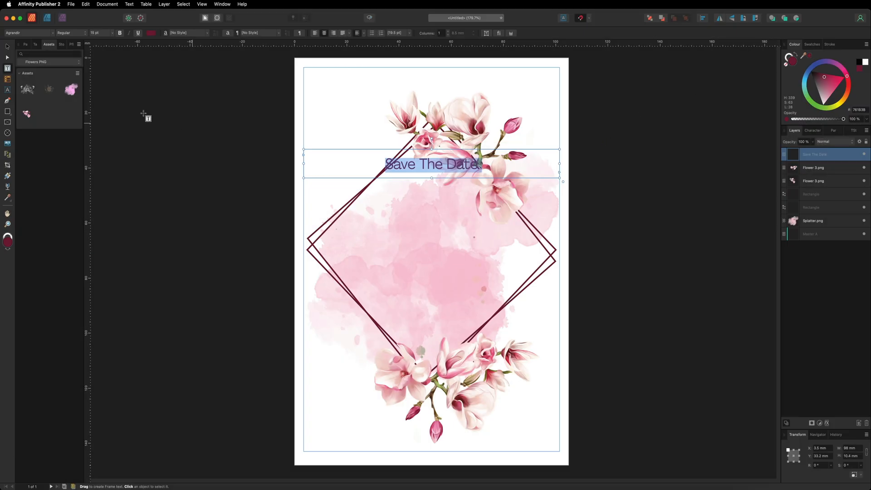
pyautogui.click(8, 47)
pyautogui.moveTo(447, 167); pyautogui.dragTo(447, 218)
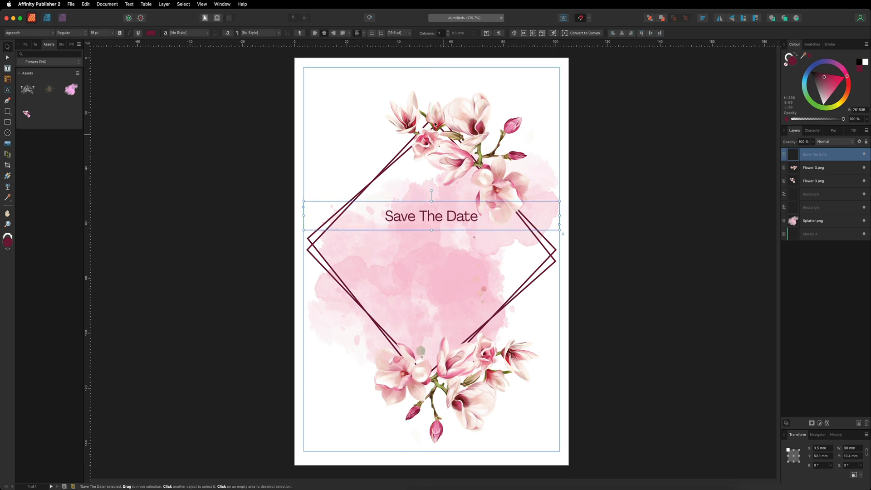
# - Enlarge the upper magnolia image proportionally to about 67 × 94 mm
pyautogui.click(433, 142)
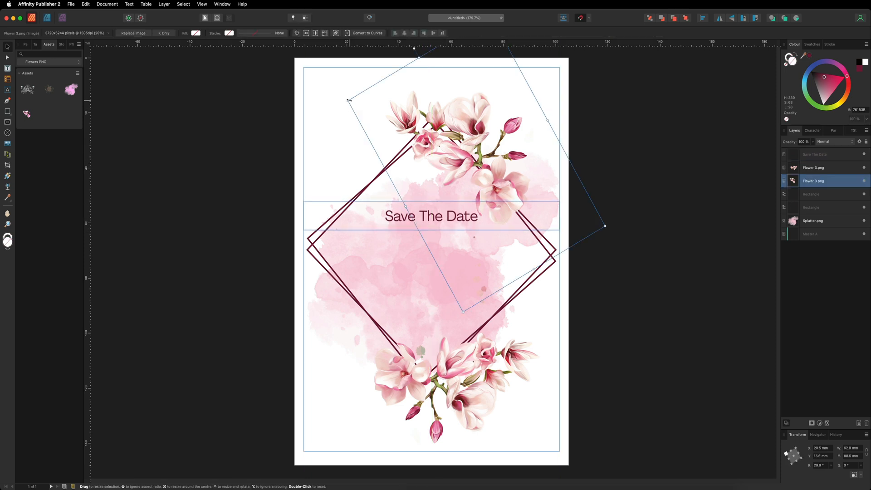
pyautogui.moveTo(347, 99); pyautogui.dragTo(335, 95)
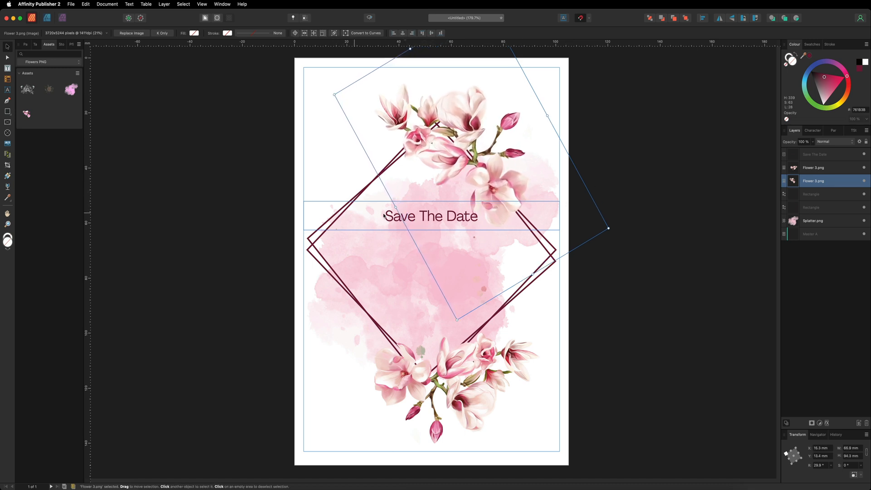
# - Change the font style of the "Save The Date" text frame to Wide Light
pyautogui.click(367, 218)
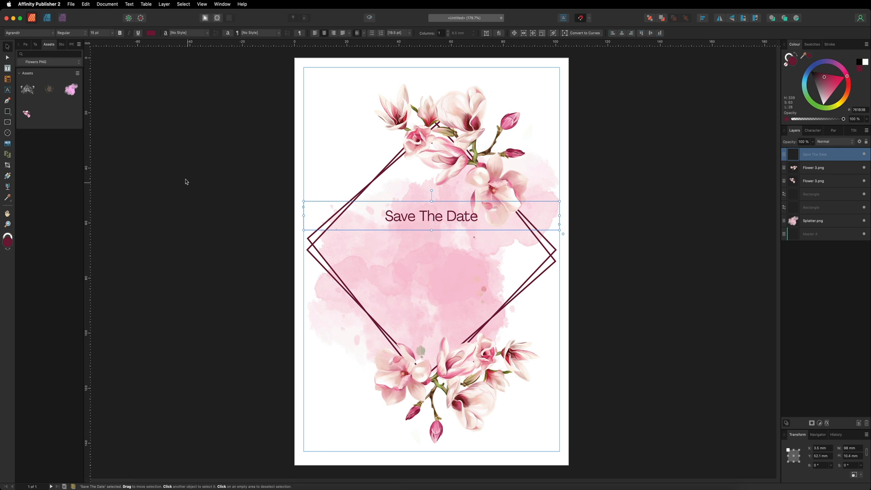
pyautogui.click(76, 34)
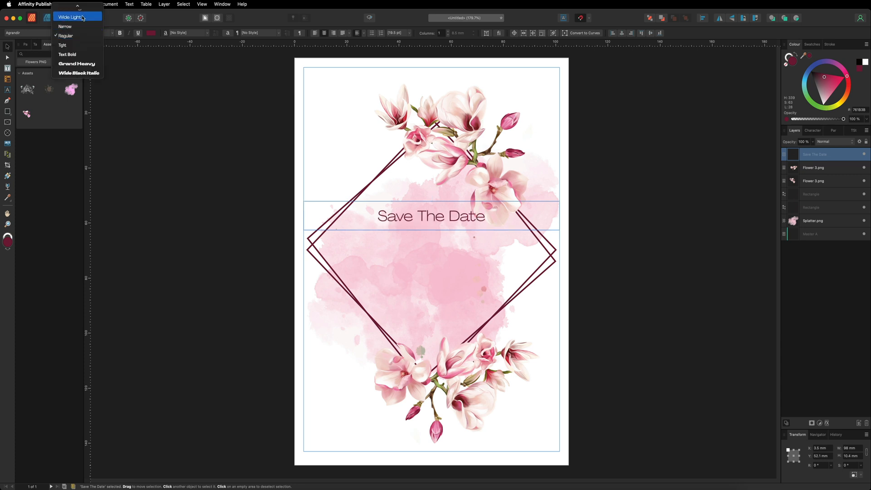
pyautogui.click(83, 18)
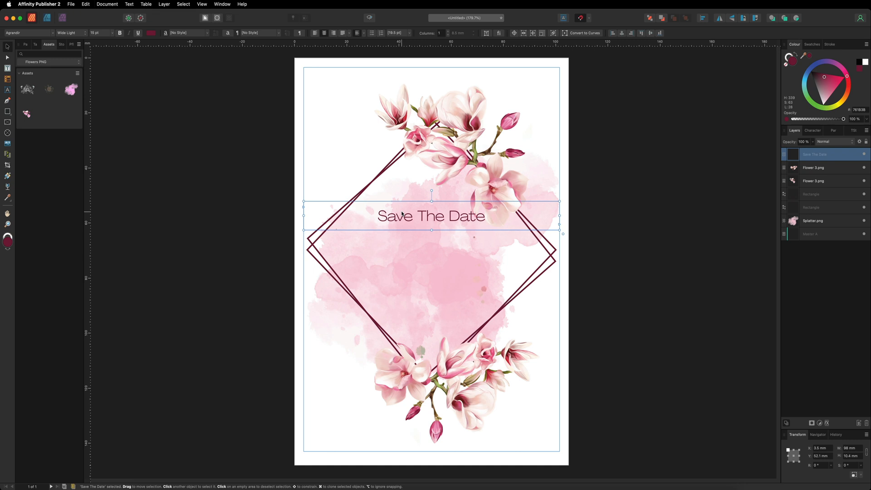
# - Duplicate the "Save The Date" frame directly below at about Y 63 mm and replace the copy's text with the couple's first names
pyautogui.press('super+j')
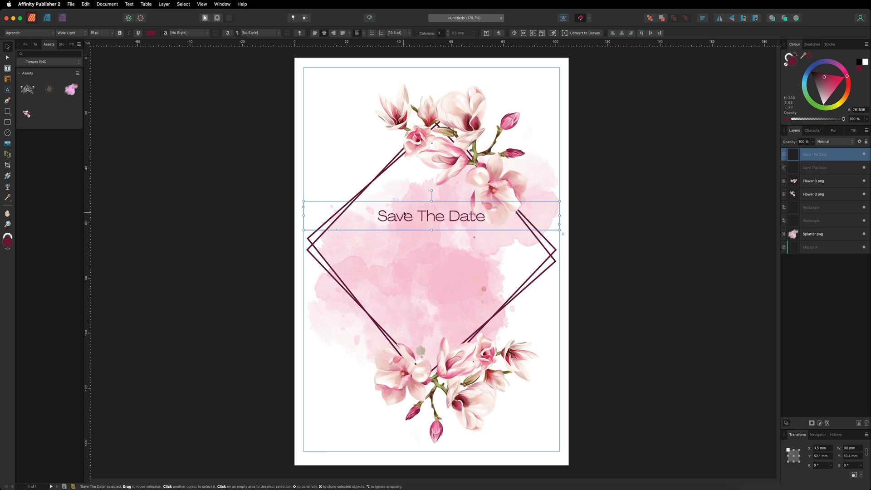
pyautogui.moveTo(405, 217); pyautogui.dragTo(401, 244)
pyautogui.tripleClick(410, 248)
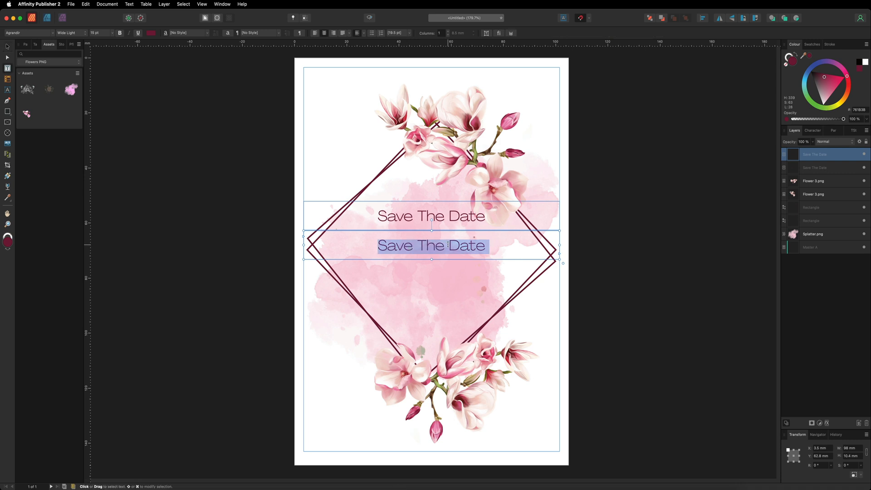
pyautogui.press('super+v')
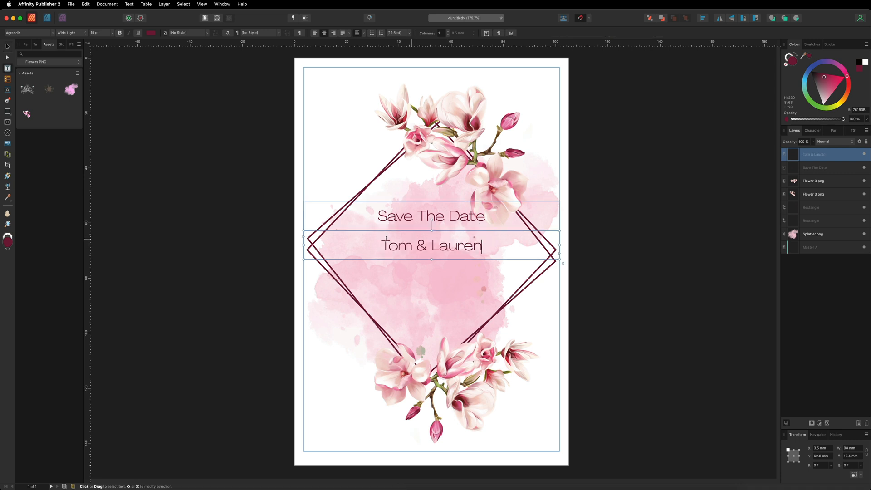
# - Set the couple's names to 30 pt and deselect the text frame
pyautogui.moveTo(380, 245)
pyautogui.mouseDown()
pyautogui.moveTo(491, 248)
pyautogui.moveTo(384, 243)
pyautogui.mouseUp()
pyautogui.click(492, 247)
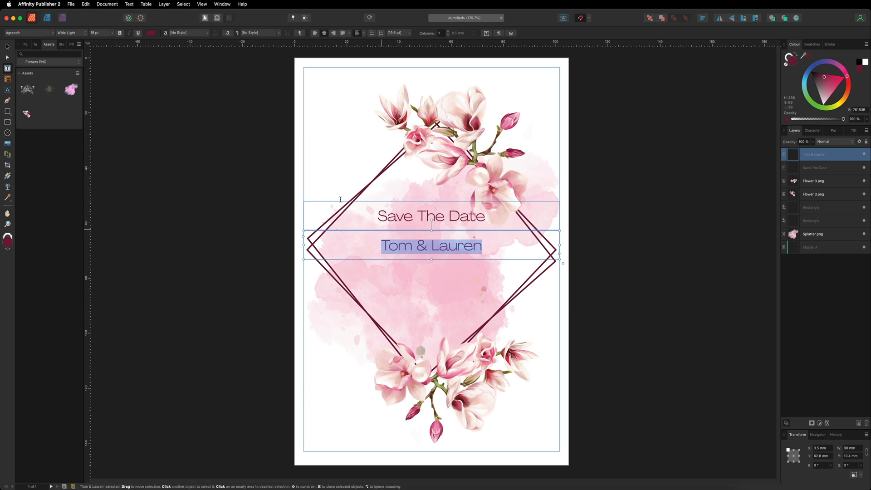
pyautogui.click(107, 33)
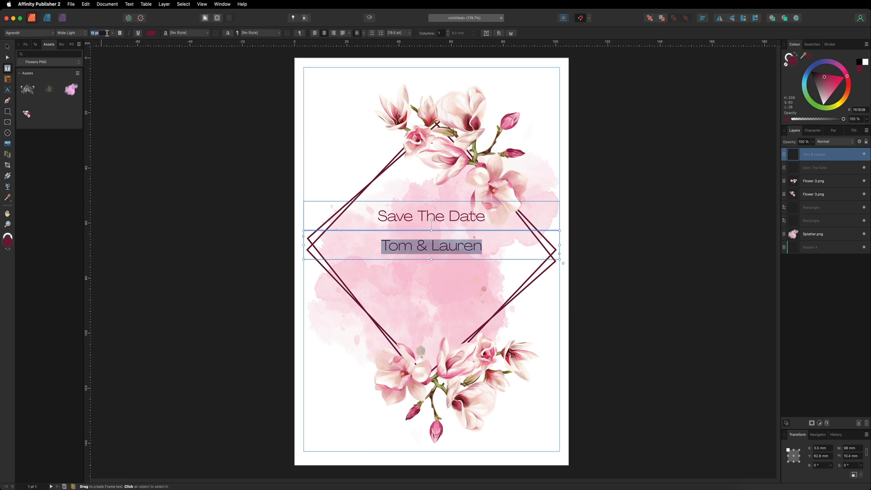
pyautogui.write('30')
pyautogui.press('Return')
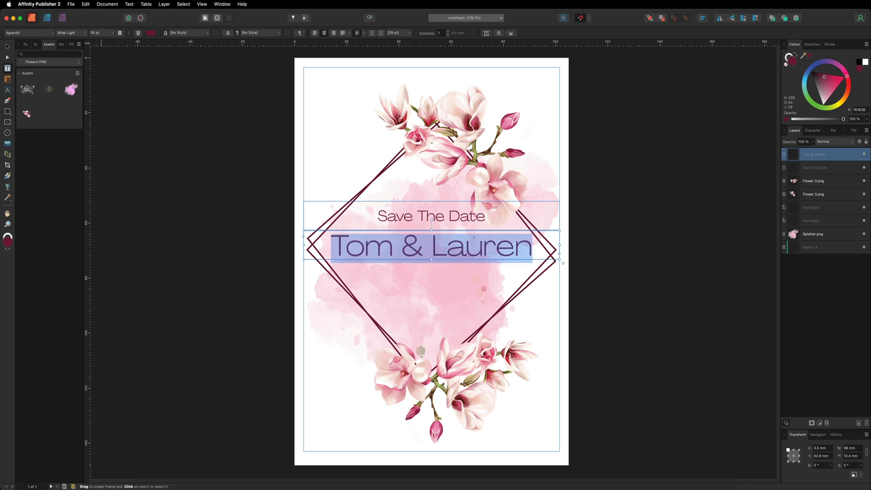
pyautogui.click(7, 47)
pyautogui.click(177, 110)
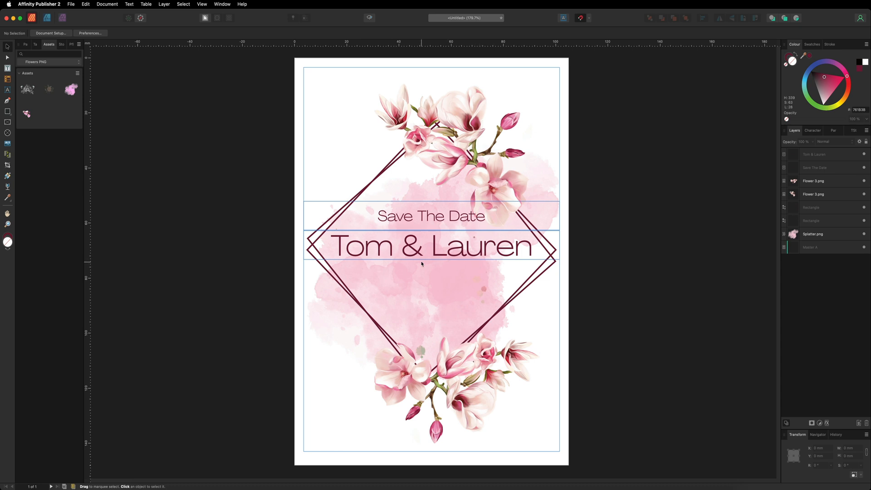
# - Duplicate the couple's names frame below at about Y 74 mm and replace the copy's text with "Invite you to their wedding"
pyautogui.click(458, 250)
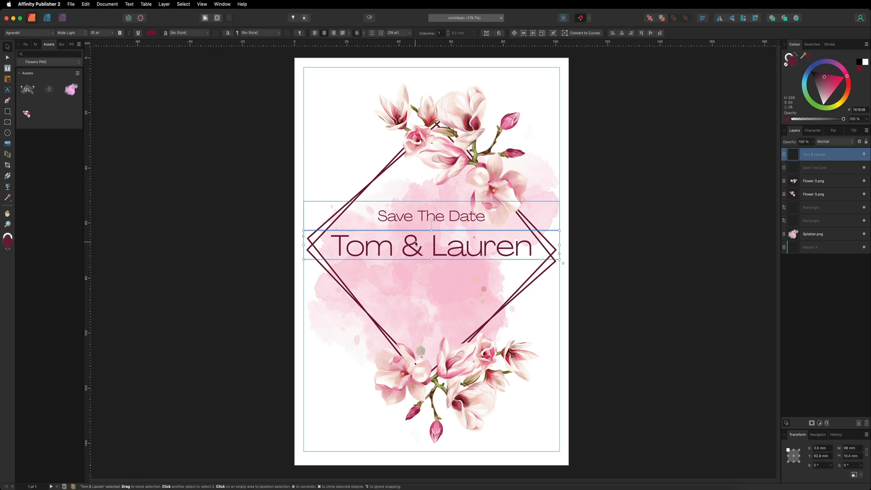
pyautogui.press('super+j')
pyautogui.moveTo(416, 243); pyautogui.dragTo(408, 272)
pyautogui.tripleClick(409, 271)
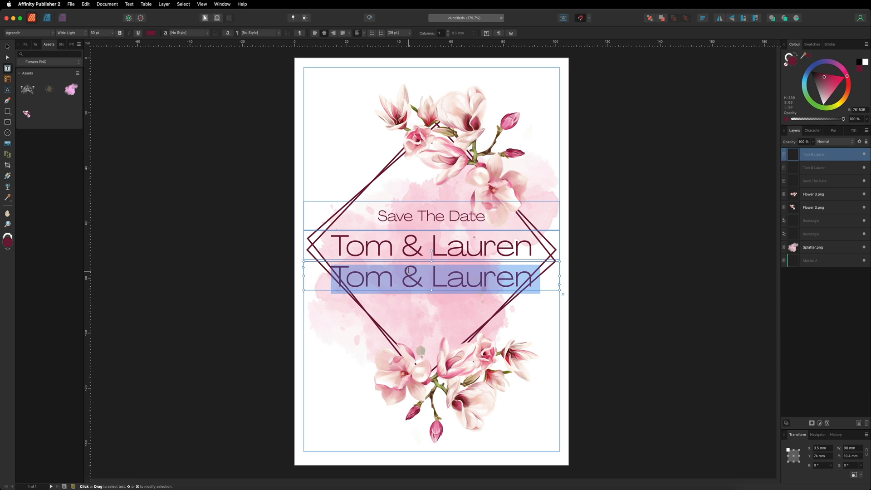
pyautogui.press('super+v')
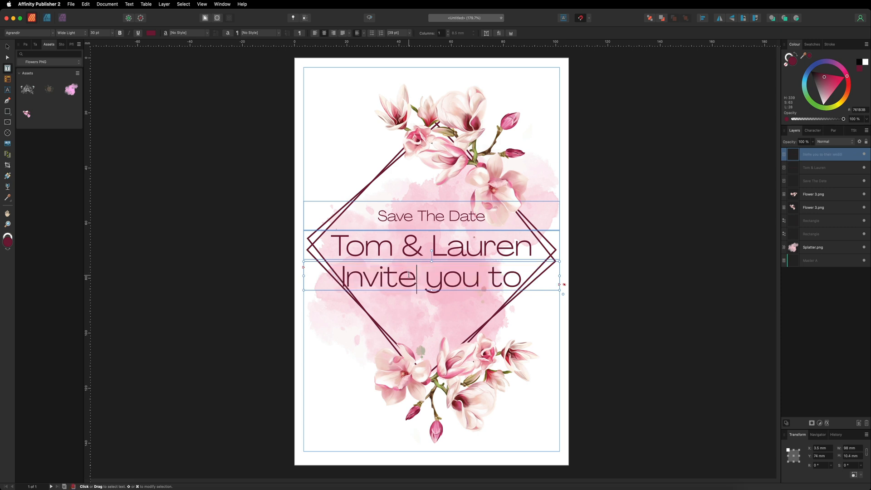
# - Set the whole invitation line below the couple's names to 10 pt
pyautogui.tripleClick(413, 281)
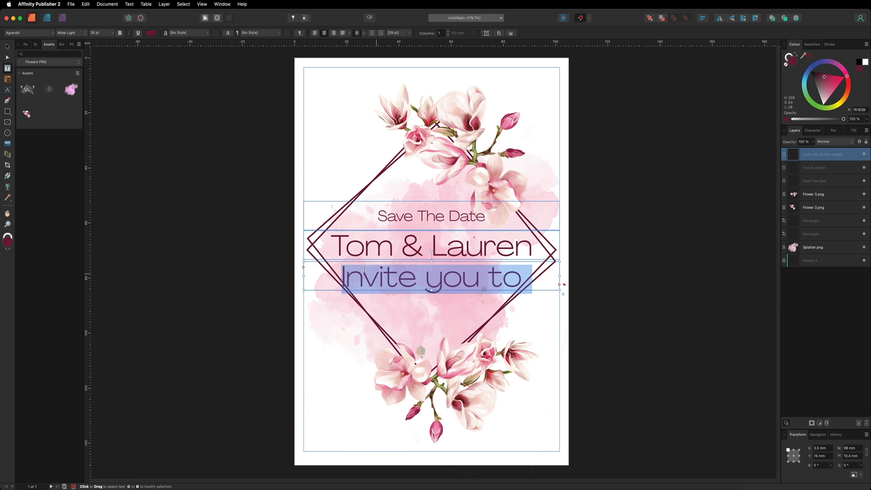
pyautogui.click(105, 32)
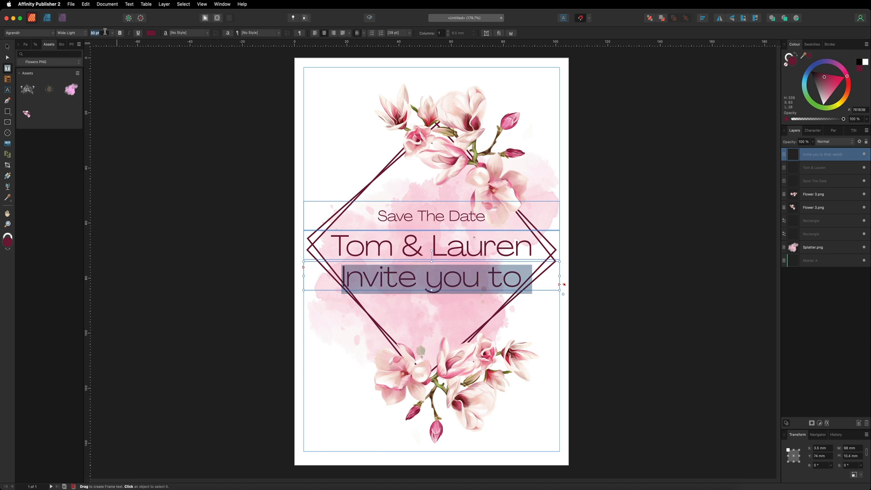
pyautogui.write('10')
pyautogui.press('Return')
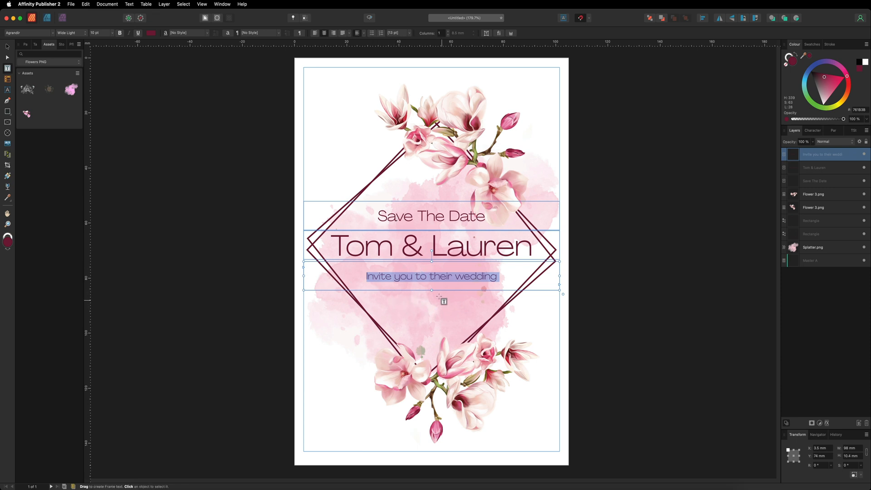
# - Duplicate the invitation line below at about Y 83 mm and replace the copy's text with "12 | October | 2024"
pyautogui.click(7, 47)
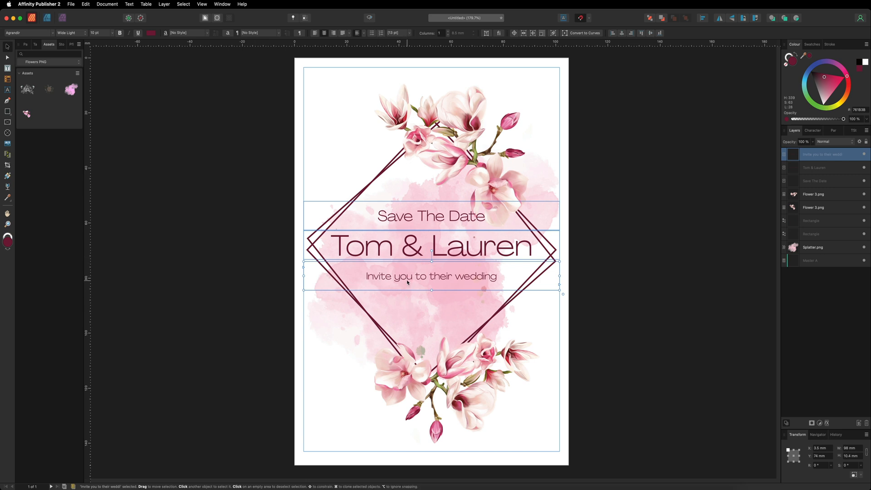
pyautogui.moveTo(407, 282); pyautogui.dragTo(407, 307)
pyautogui.doubleClick(408, 304)
pyautogui.tripleClick(408, 302)
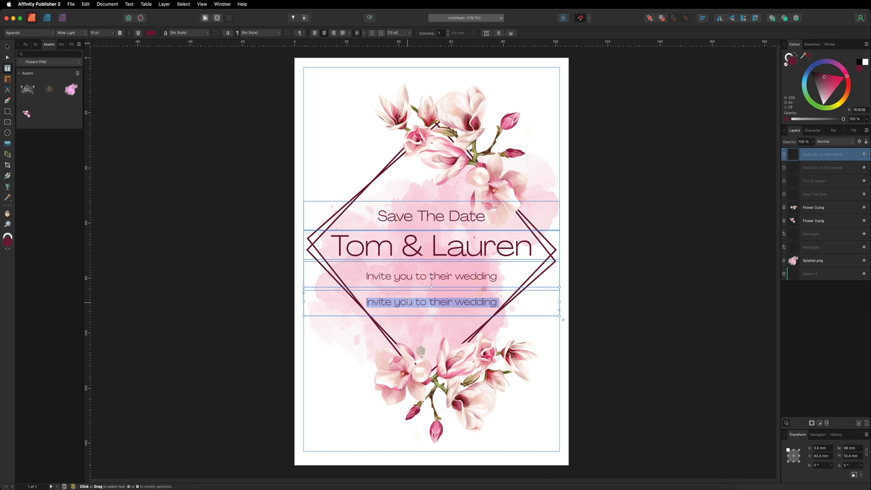
pyautogui.write('12 | October | 2024')
pyautogui.moveTo(479, 302)
pyautogui.mouseDown()
pyautogui.moveTo(385, 302)
pyautogui.moveTo(484, 306)
pyautogui.mouseUp()
pyautogui.click(484, 305)
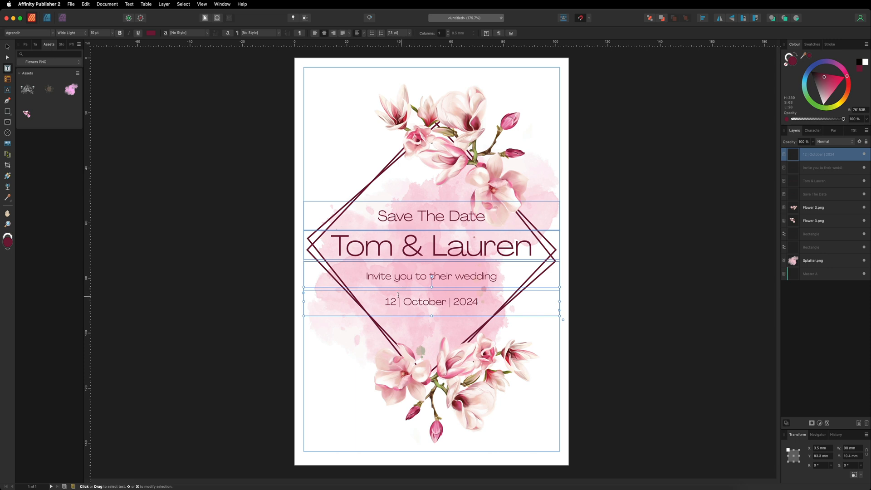
# - Duplicate the date frame below at about Y 94 mm and replace the copy's text with the venue's full postal address
pyautogui.click(7, 46)
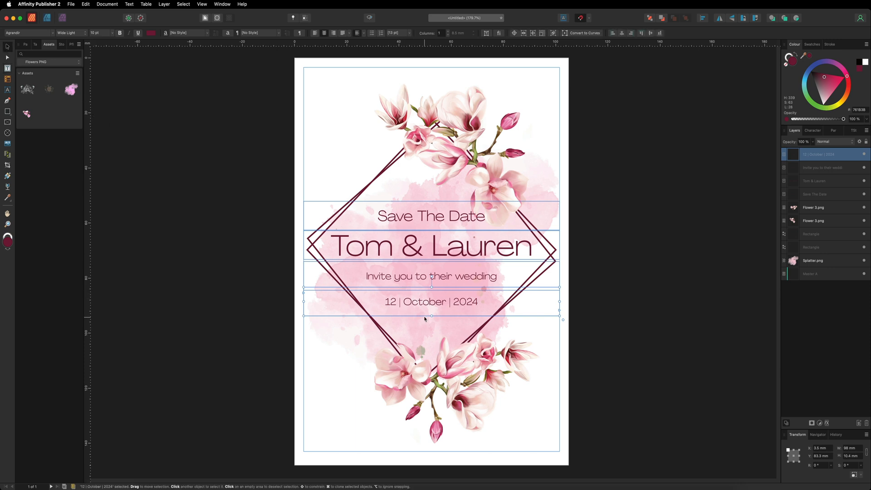
pyautogui.press('super+j')
pyautogui.moveTo(416, 301); pyautogui.dragTo(416, 329)
pyautogui.tripleClick(415, 330)
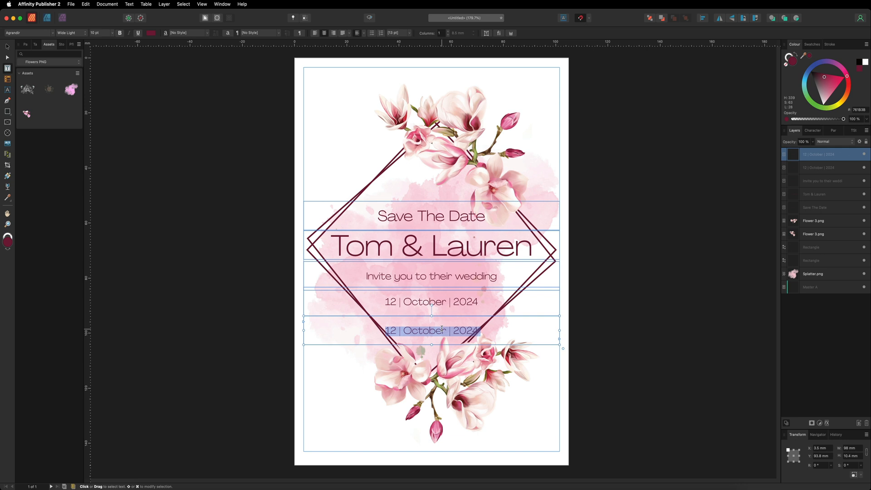
pyautogui.write('Blackwell Grange, Blackwell, Shipston-on-Stour, Warwickshire, CV36 4JX')
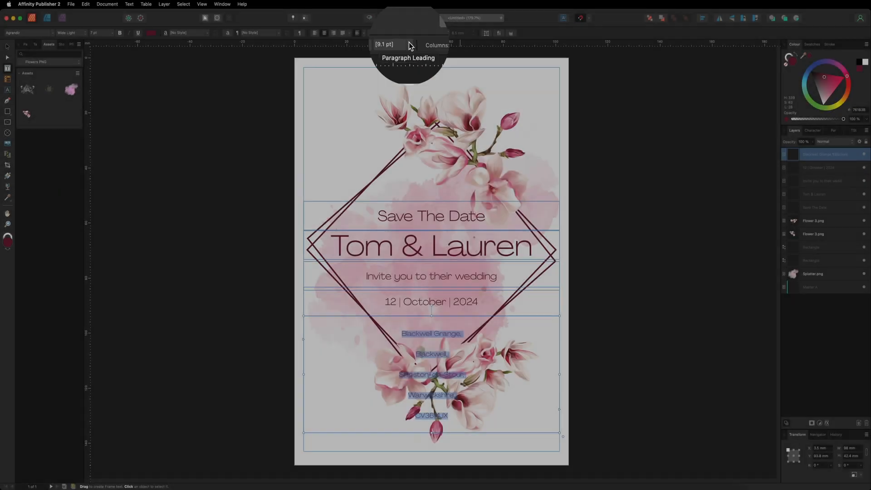
# - Reduce the paragraph leading of the whole venue address to 1 pt
pyautogui.click(409, 33)
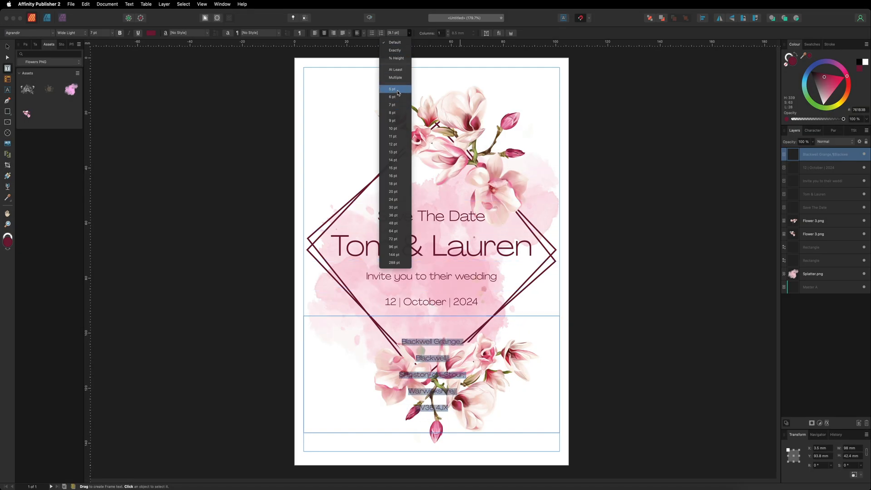
pyautogui.click(397, 91)
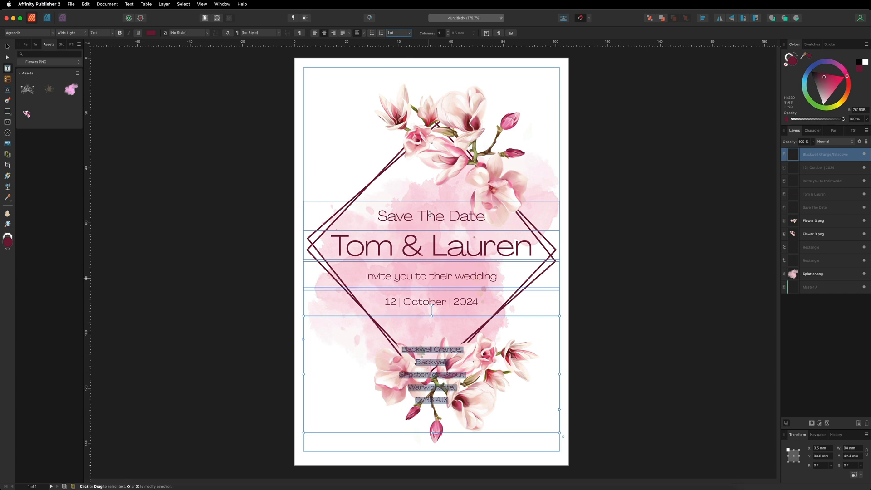
# - Set the paragraph leading of the whole venue address to 0 pt and move the address up directly beneath the date
pyautogui.click(397, 33)
pyautogui.write('0')
pyautogui.press('Return')
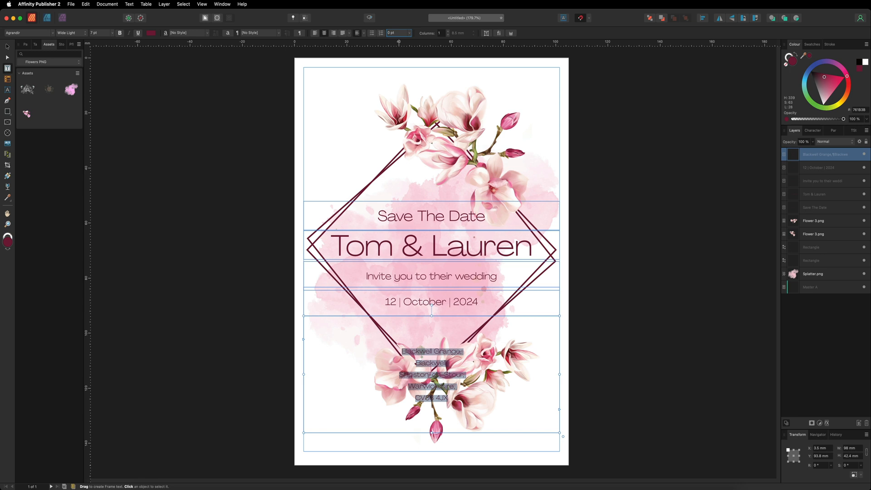
pyautogui.click(8, 47)
pyautogui.moveTo(429, 357); pyautogui.dragTo(431, 322)
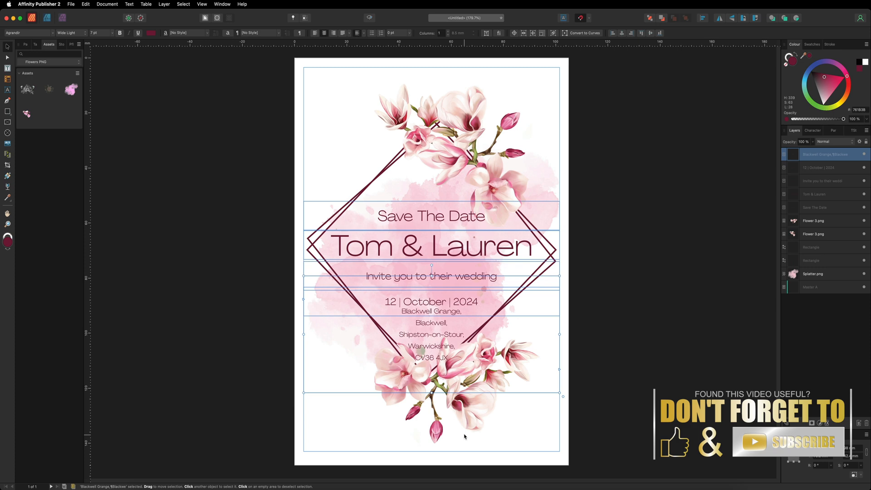
# - Duplicate the "Save The Date" frame at about Y 131.5 mm and replace the copy's text with "Formal invitation to follow"
pyautogui.click(430, 222)
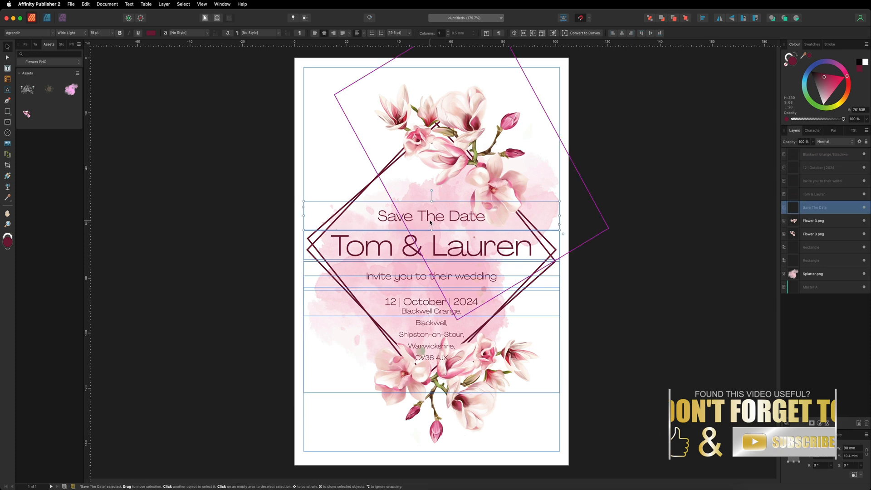
pyautogui.press('super+j')
pyautogui.moveTo(431, 219); pyautogui.dragTo(431, 437)
pyautogui.doubleClick(423, 434)
pyautogui.tripleClick(423, 434)
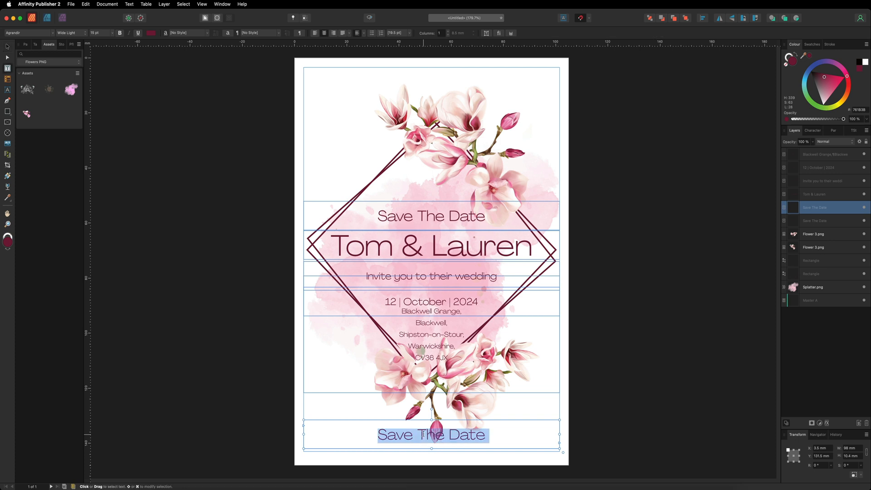
pyautogui.press('super+v')
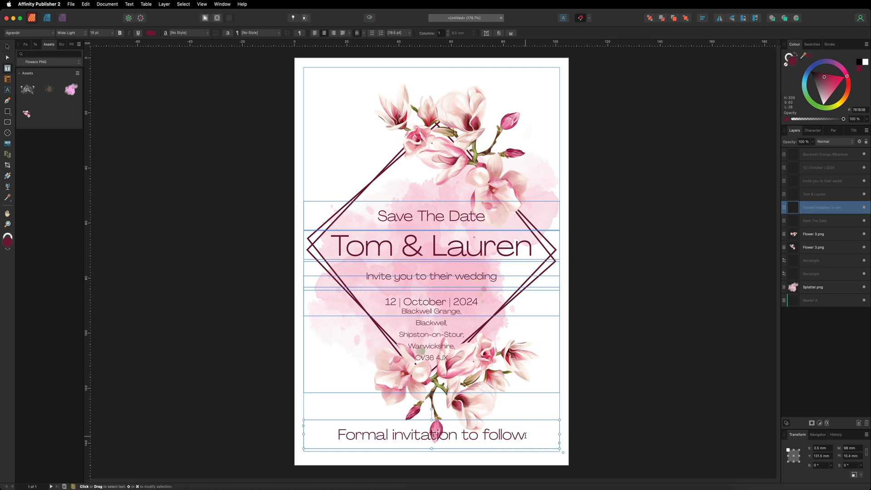
# - Set the whole "Formal invitation to follow" line to 8 pt and deselect it
pyautogui.tripleClick(526, 435)
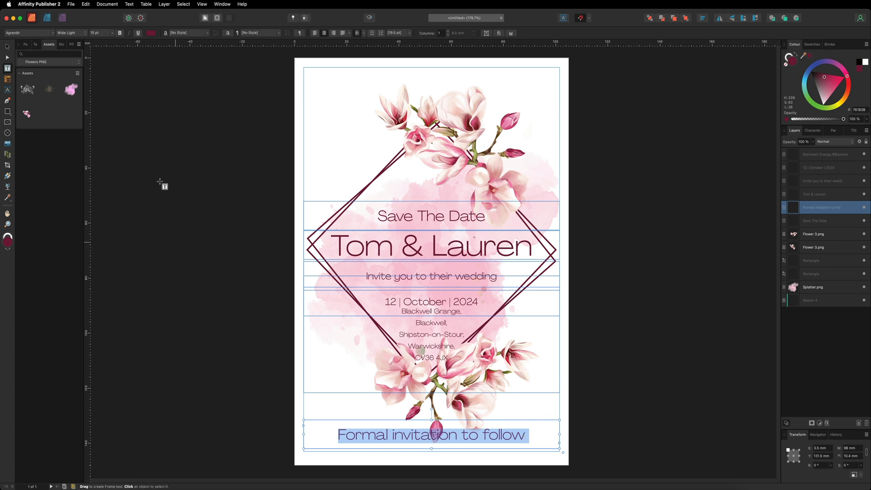
pyautogui.click(104, 33)
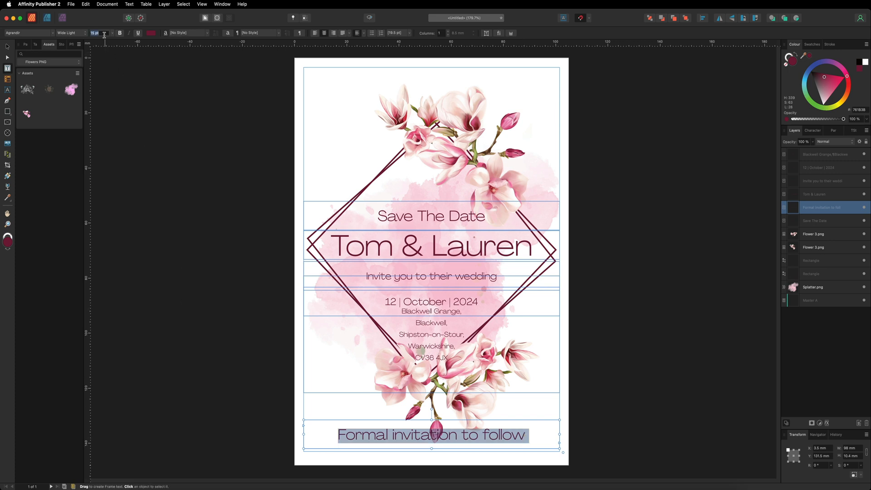
pyautogui.write('8')
pyautogui.press('Return')
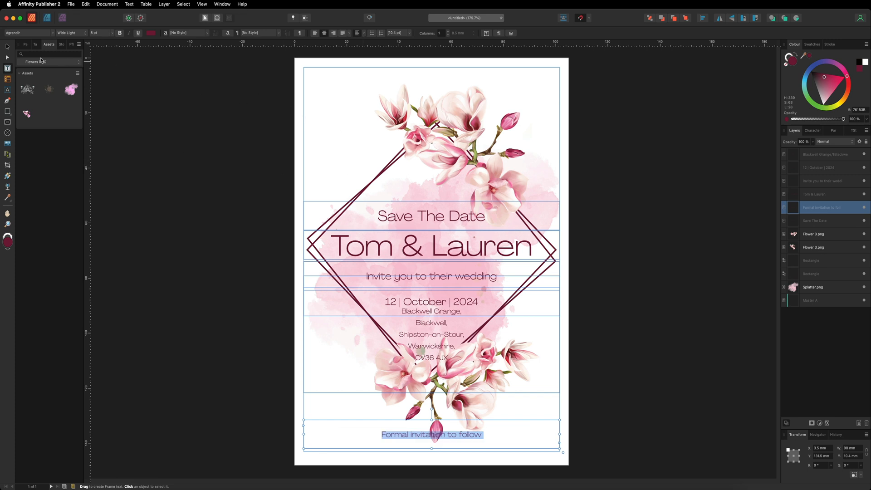
pyautogui.click(7, 47)
pyautogui.click(146, 117)
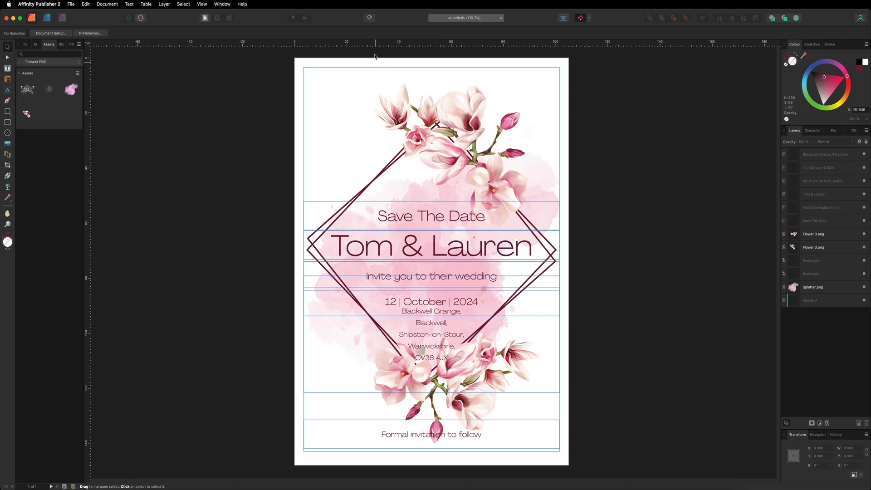
# - Switch on preview mode and move the couple's names, invitation line and date up to about Y 60.6, 65.8 and 74 mm
pyautogui.click(369, 18)
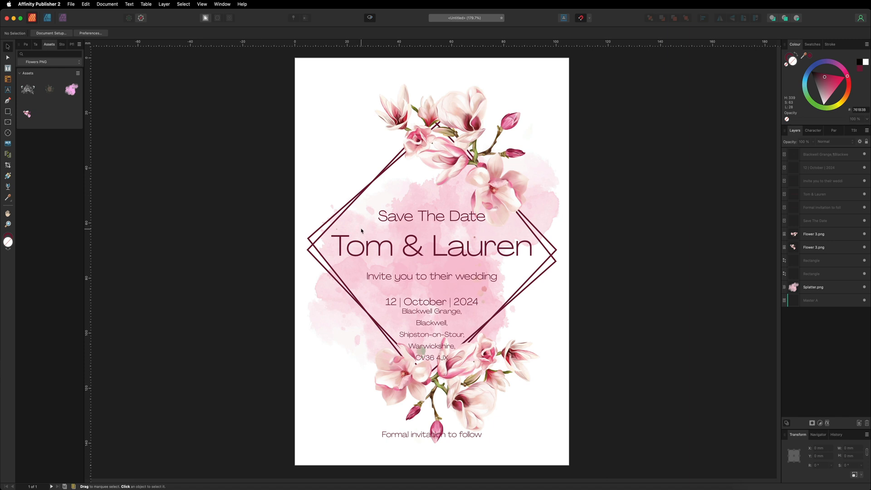
pyautogui.click(472, 247)
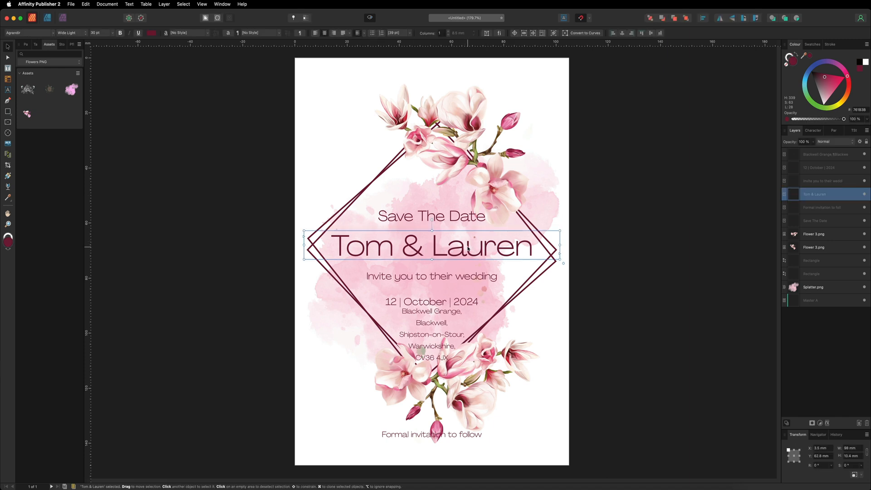
pyautogui.moveTo(467, 248); pyautogui.dragTo(468, 242)
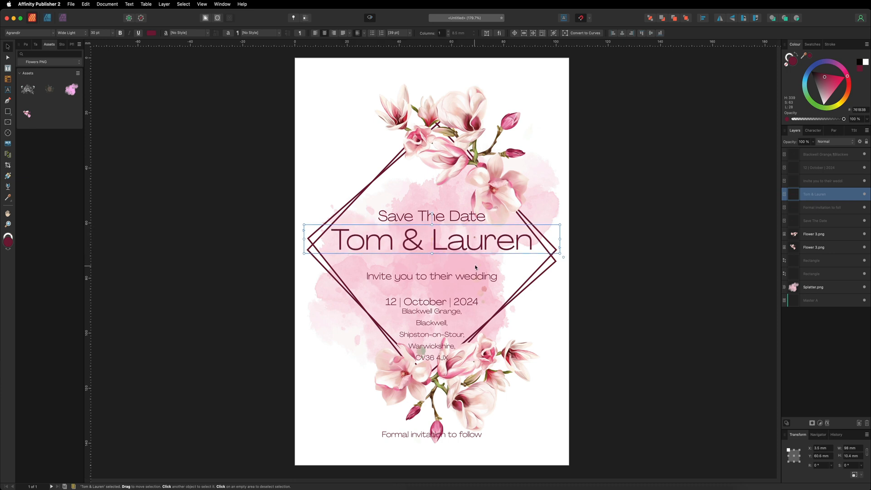
pyautogui.click(488, 269)
pyautogui.moveTo(488, 269); pyautogui.dragTo(488, 252)
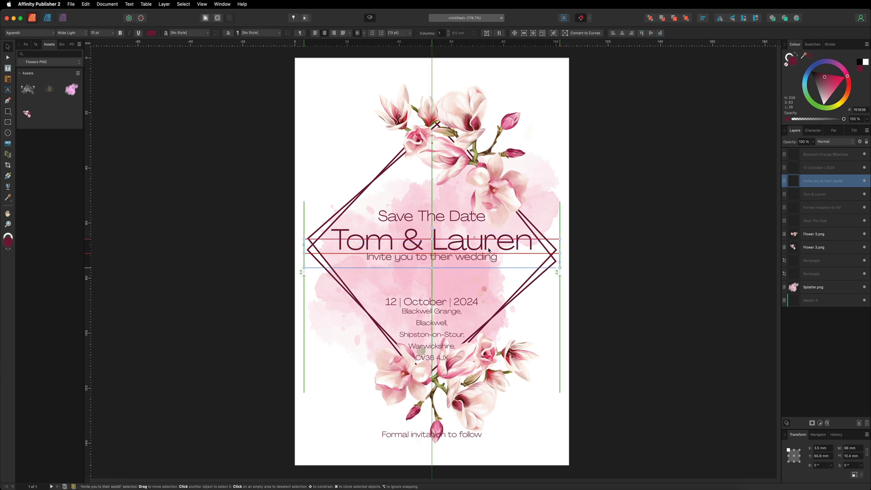
pyautogui.click(821, 167)
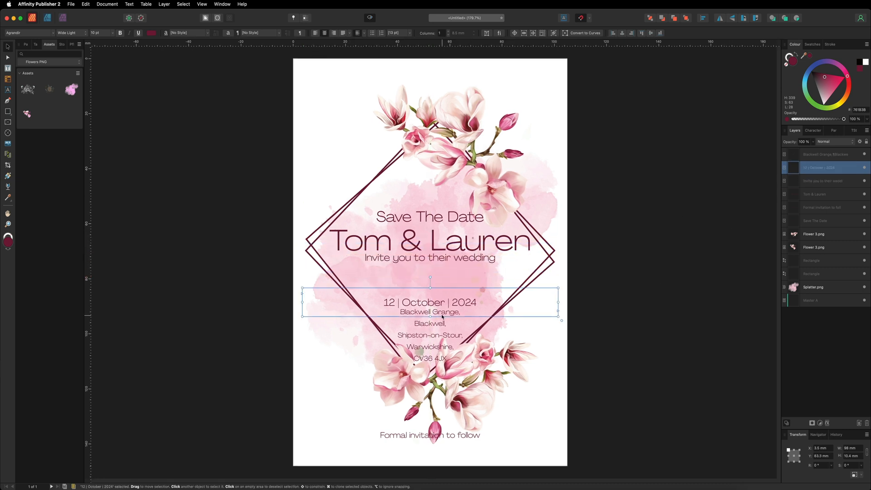
pyautogui.moveTo(459, 304); pyautogui.dragTo(458, 279)
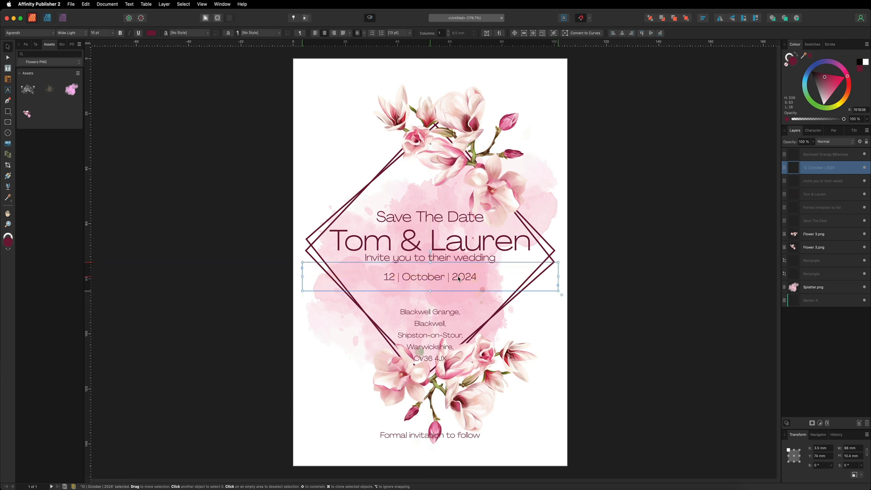
# - Shorten the address frame to about 22.6 mm and raise it below the date, and lower "Formal invitation to follow" to the page's bottom edge
pyautogui.click(432, 322)
pyautogui.moveTo(431, 322); pyautogui.dragTo(431, 308)
pyautogui.moveTo(430, 262); pyautogui.dragTo(429, 315)
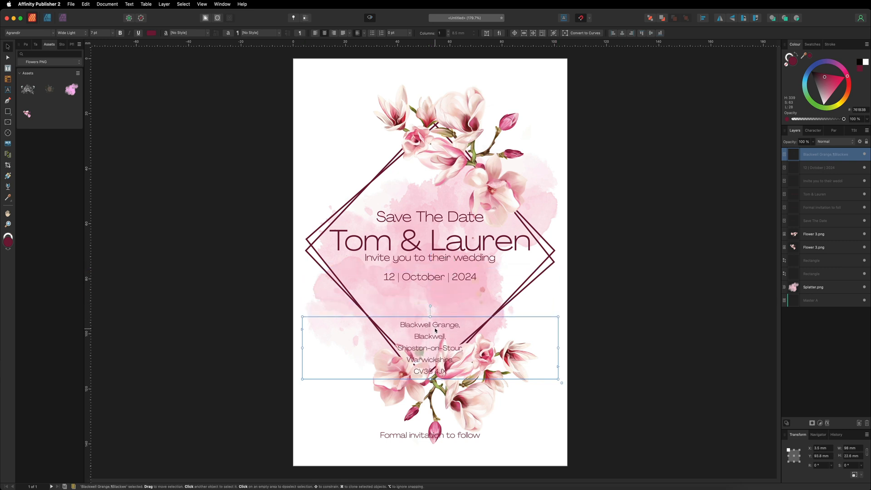
pyautogui.moveTo(436, 329); pyautogui.dragTo(435, 297)
pyautogui.click(416, 436)
pyautogui.moveTo(416, 435); pyautogui.dragTo(416, 450)
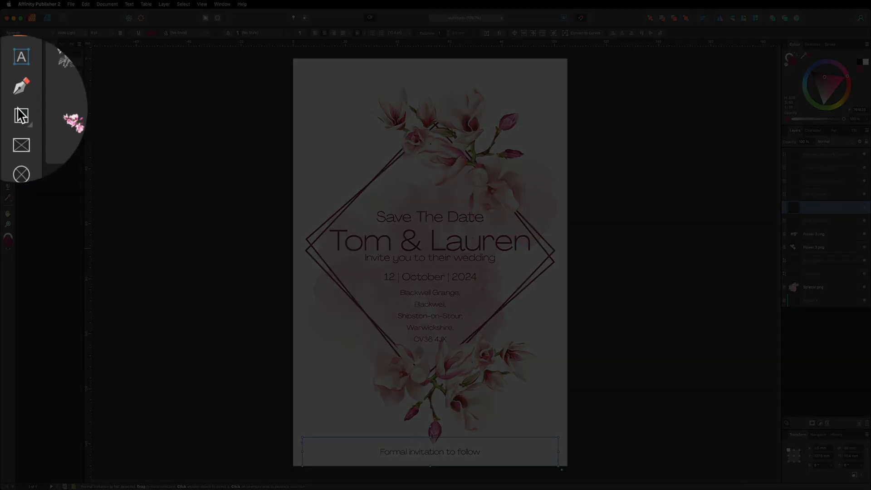
# - Draw a rectangle about 17.2 mm high above "Save The Date" and stretch it between the side margins to 98 mm wide
pyautogui.click(8, 111)
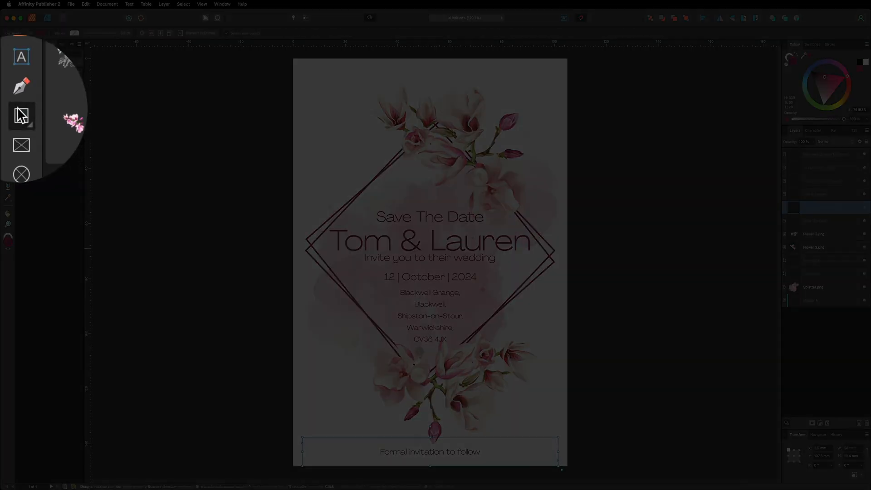
pyautogui.moveTo(316, 162)
pyautogui.mouseDown()
pyautogui.moveTo(329, 188)
pyautogui.moveTo(470, 188)
pyautogui.moveTo(503, 211)
pyautogui.moveTo(517, 210)
pyautogui.mouseUp()
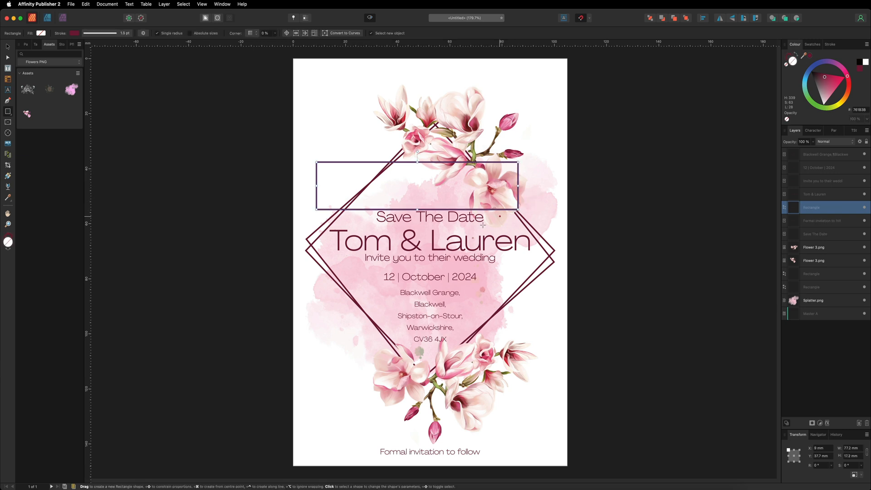
pyautogui.click(370, 19)
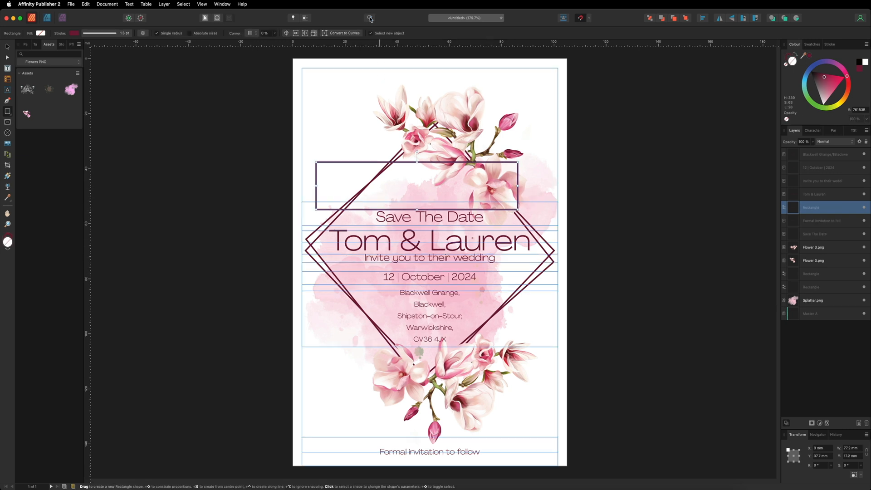
pyautogui.moveTo(314, 183); pyautogui.dragTo(301, 185)
pyautogui.moveTo(519, 185); pyautogui.dragTo(558, 185)
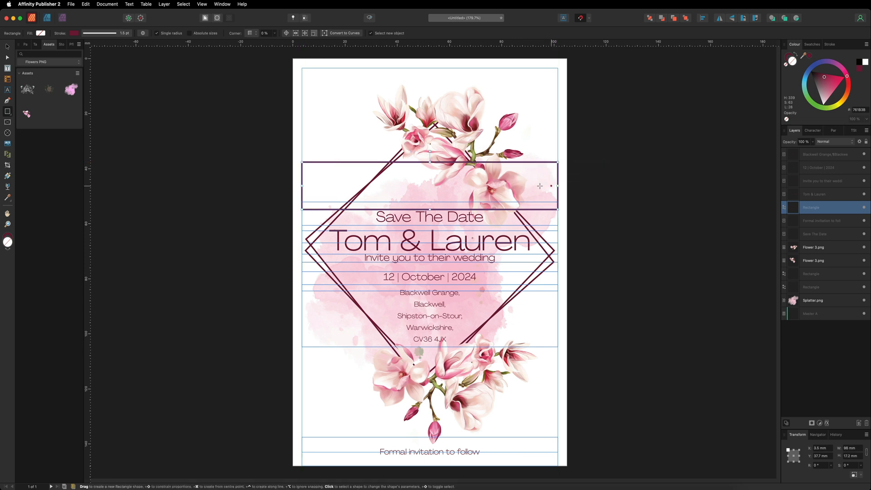
pyautogui.click(370, 18)
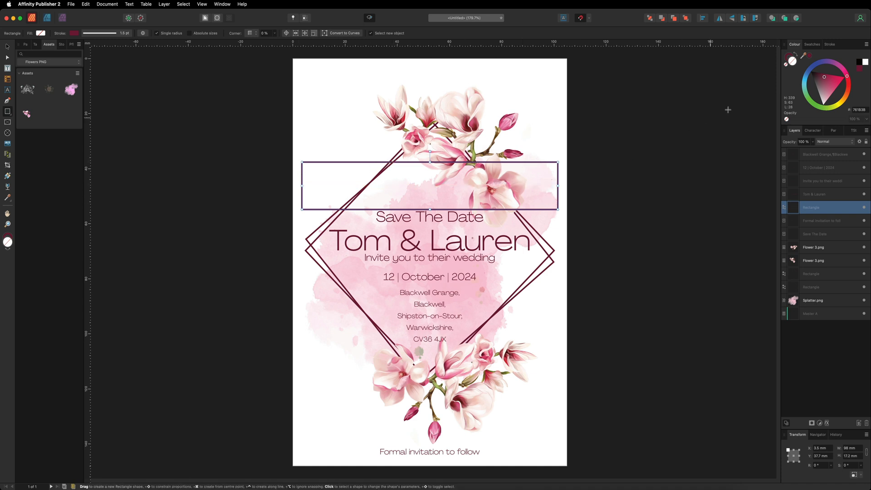
# - Remove the new rectangle's stroke and fill it with white (FFFFFF)
pyautogui.click(787, 55)
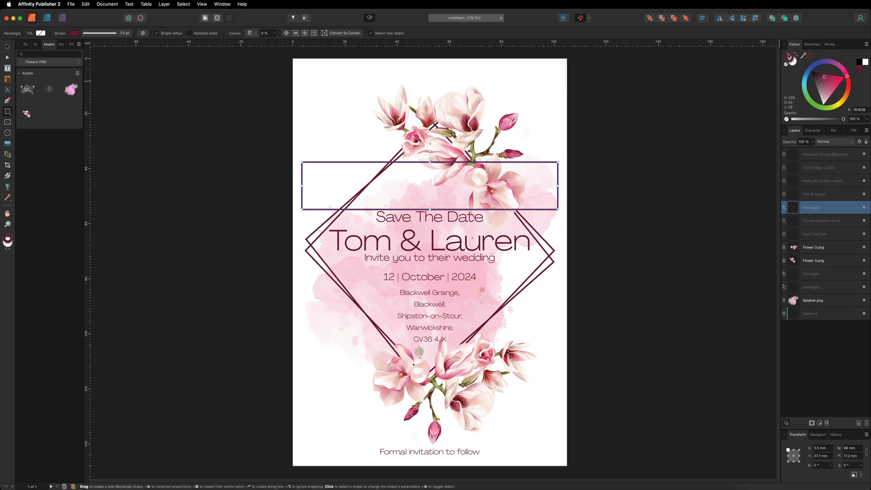
pyautogui.click(786, 65)
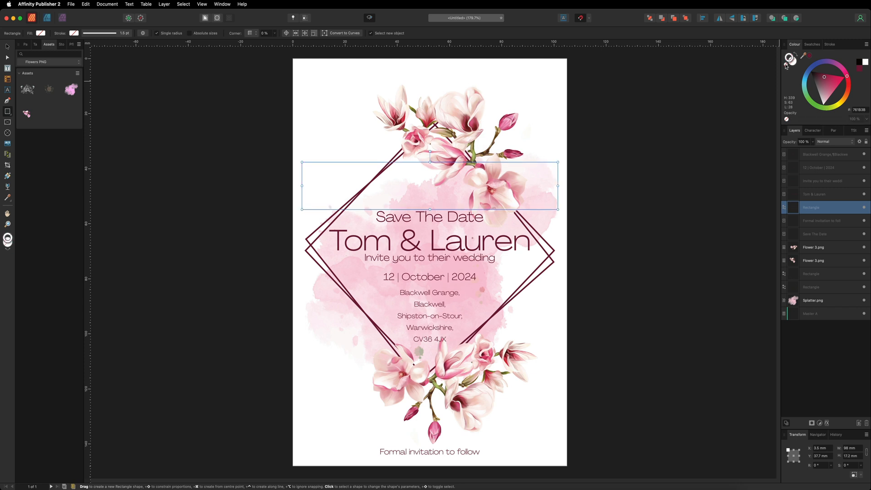
pyautogui.click(789, 57)
pyautogui.click(824, 103)
pyautogui.moveTo(825, 104); pyautogui.dragTo(823, 105)
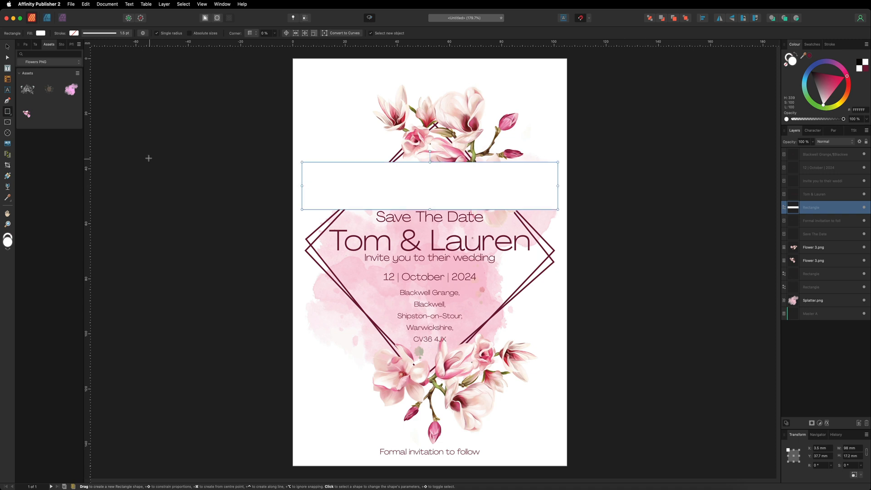
# - Move the white rectangle behind the couple's names at about Y 59.9 mm and stack it below both diamond frames, just above the splatter
pyautogui.click(6, 46)
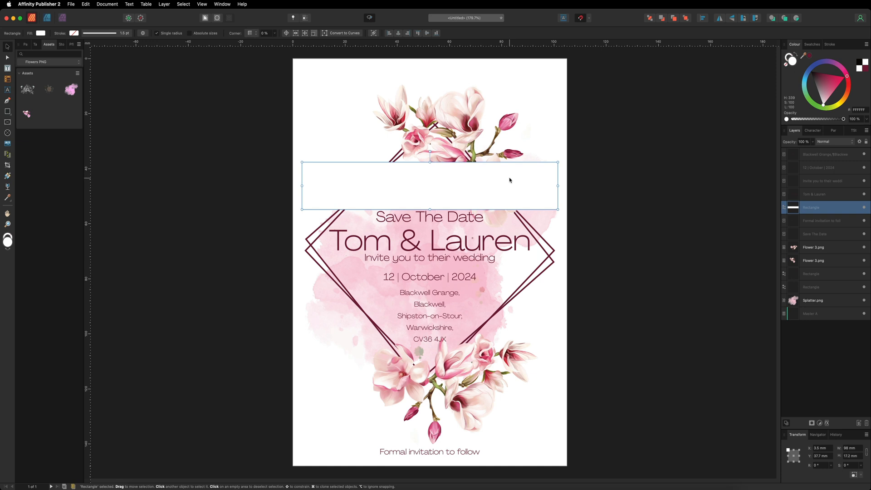
pyautogui.moveTo(509, 182); pyautogui.dragTo(508, 236)
pyautogui.moveTo(796, 210); pyautogui.dragTo(794, 152)
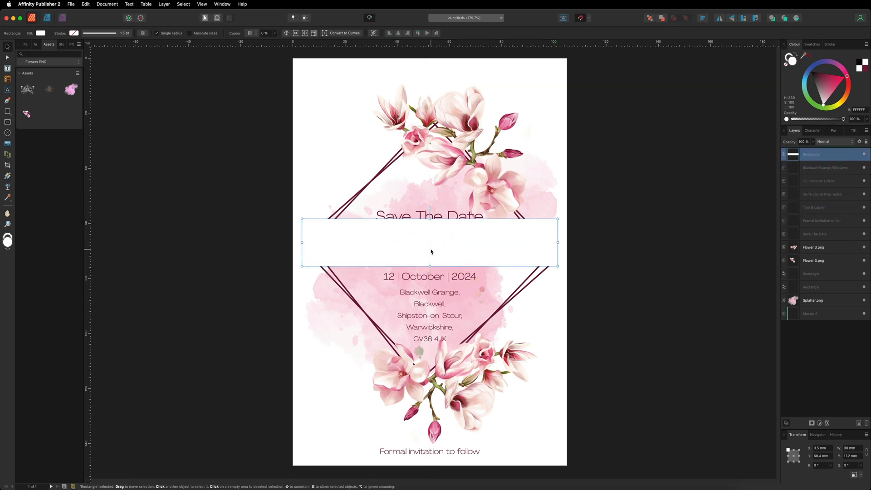
pyautogui.moveTo(792, 157); pyautogui.dragTo(792, 213)
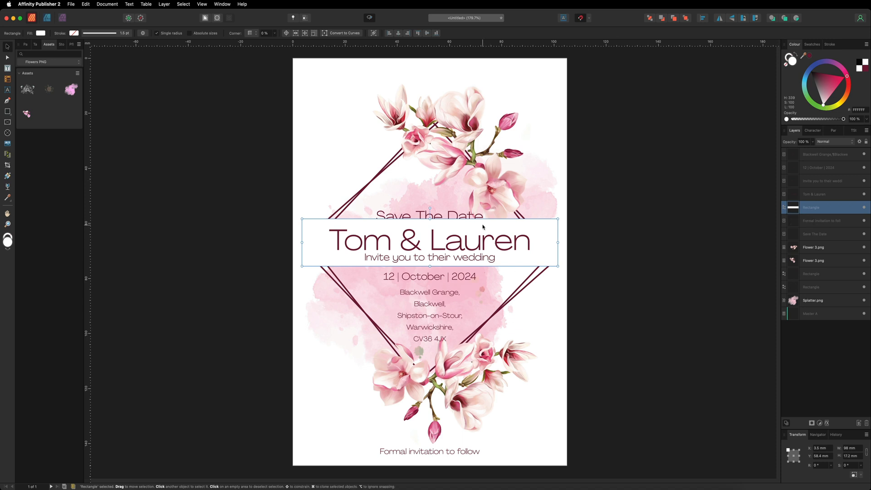
pyautogui.moveTo(482, 227); pyautogui.dragTo(454, 231)
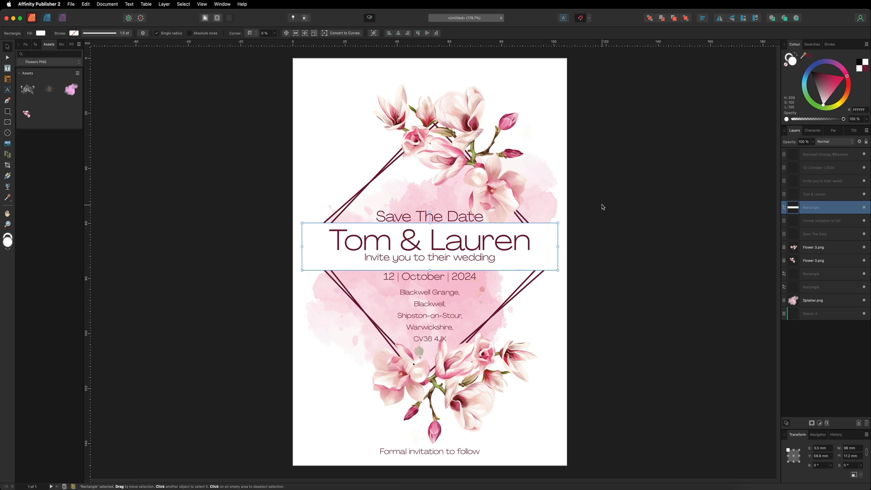
pyautogui.click(599, 243)
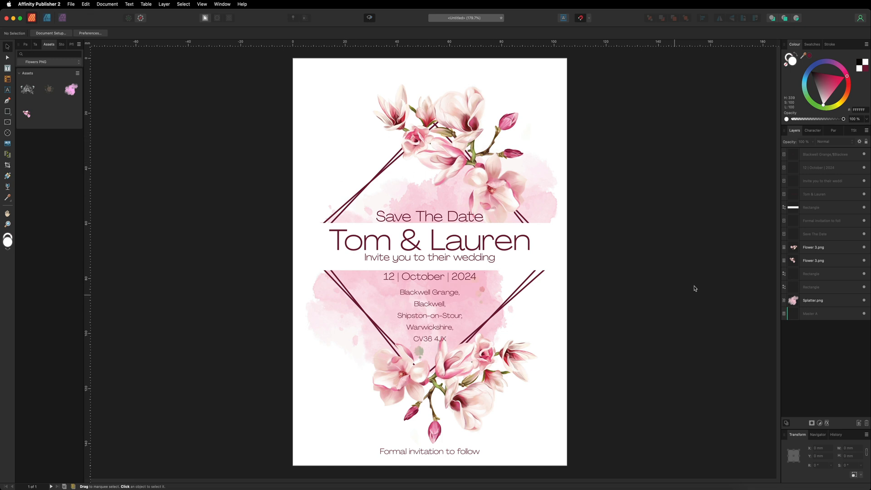
pyautogui.moveTo(810, 207); pyautogui.dragTo(806, 294)
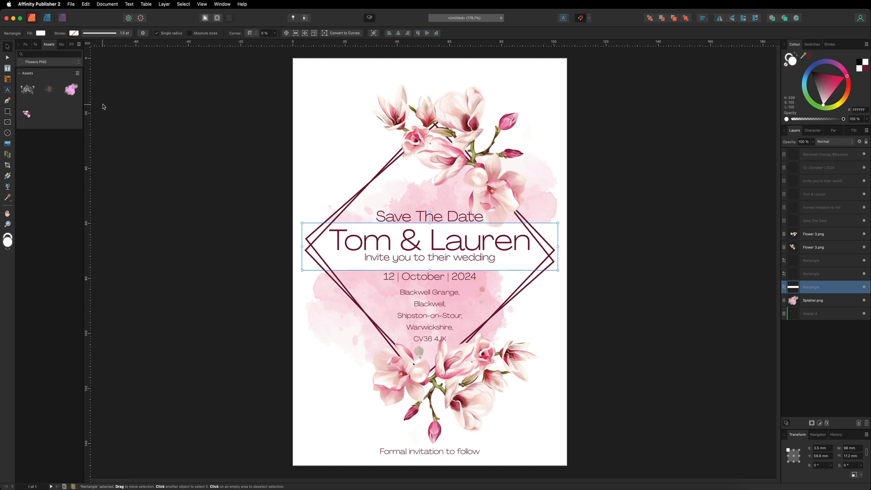
# - Open the white rectangle's linear gradient fill and add a middle stop at 49%
pyautogui.click(40, 33)
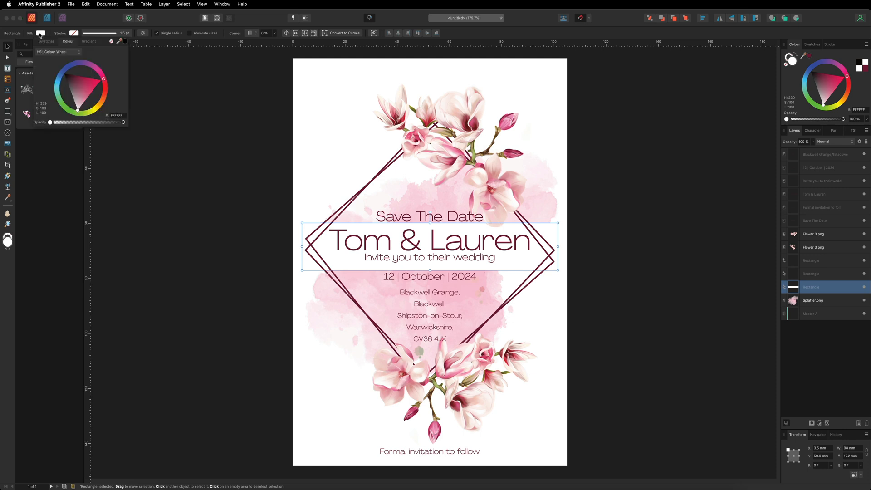
pyautogui.click(89, 41)
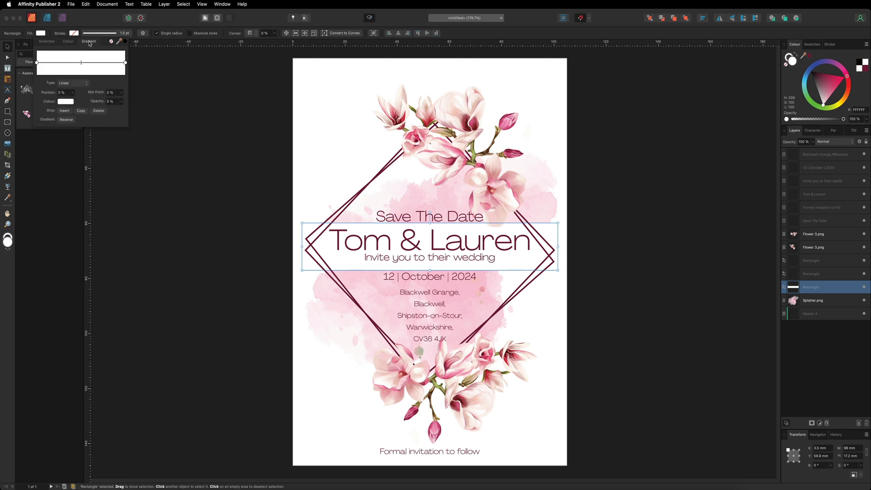
pyautogui.click(78, 63)
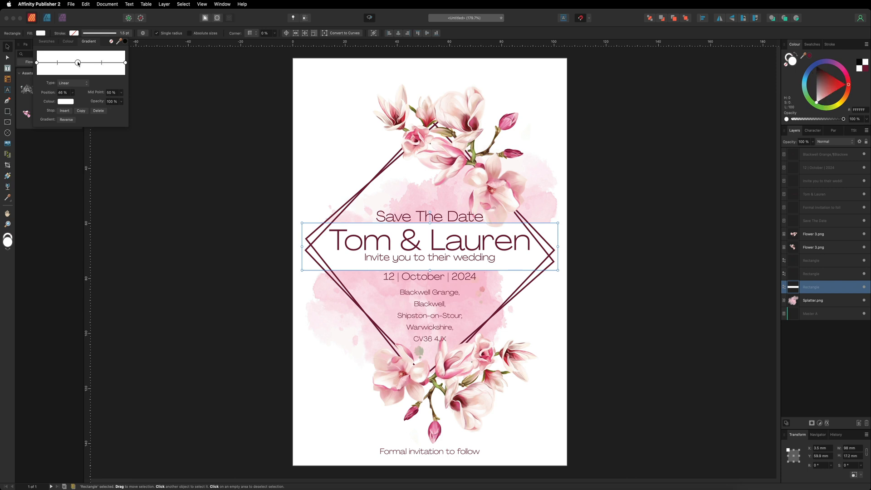
pyautogui.moveTo(79, 63); pyautogui.dragTo(80, 63)
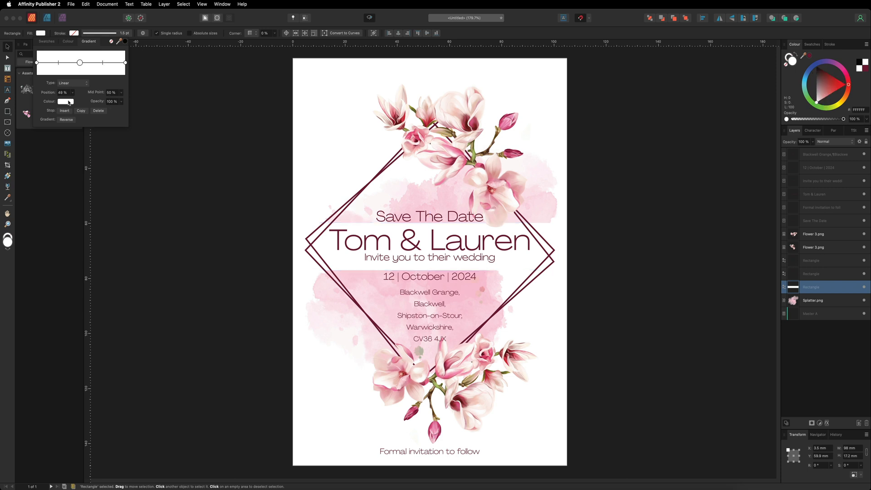
# - Set the opacity of both end stops of the white rectangle's gradient to 0%, with the middle stop kept white
pyautogui.click(65, 101)
pyautogui.click(80, 182)
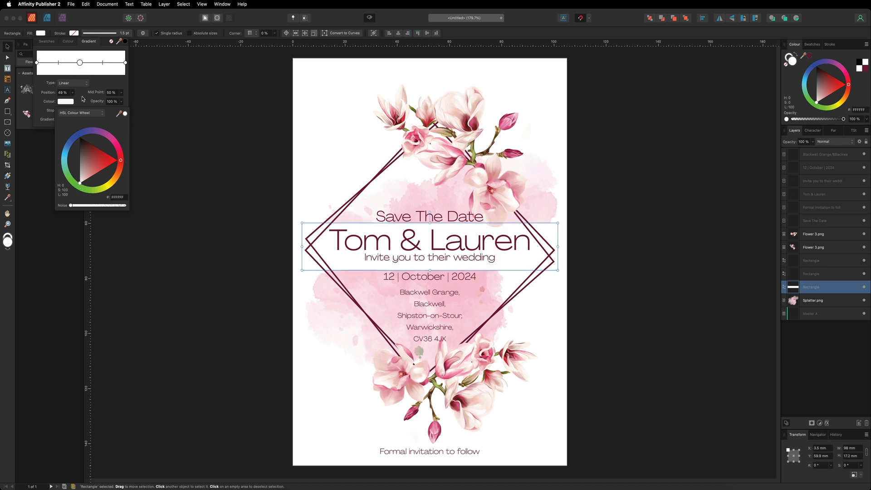
pyautogui.click(37, 63)
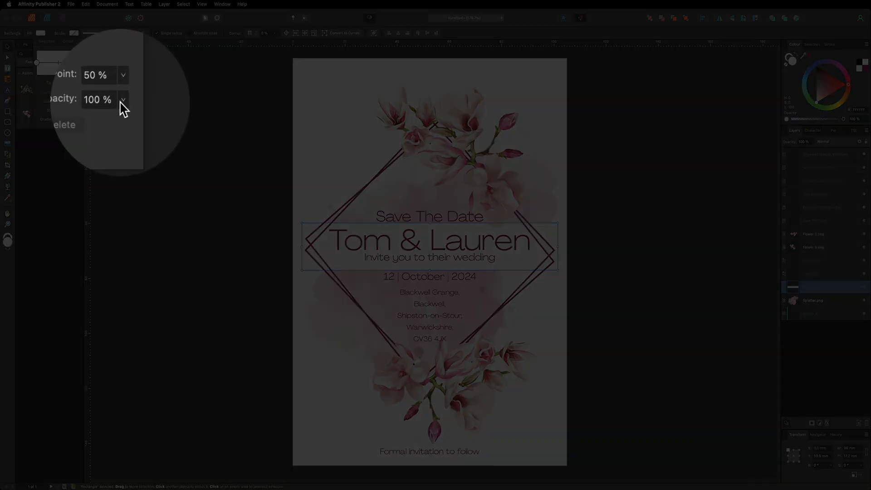
pyautogui.click(123, 100)
pyautogui.moveTo(120, 113); pyautogui.dragTo(72, 114)
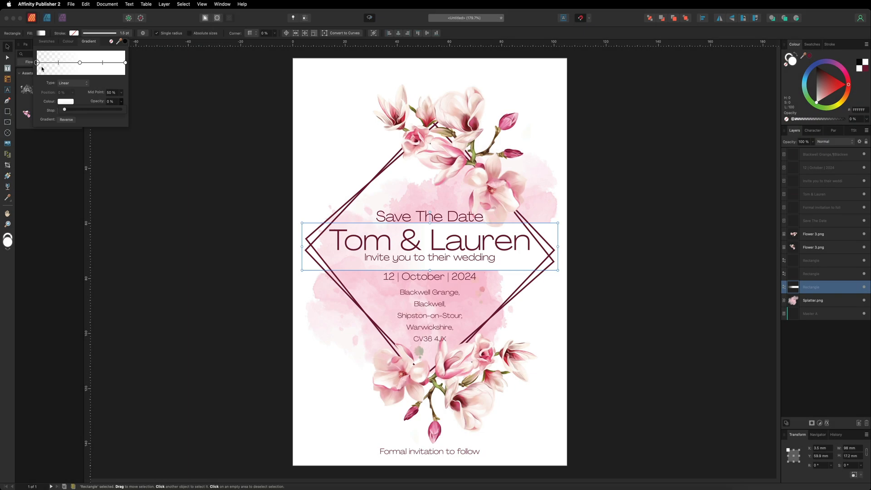
pyautogui.click(125, 62)
pyautogui.click(120, 101)
pyautogui.moveTo(122, 110); pyautogui.dragTo(53, 111)
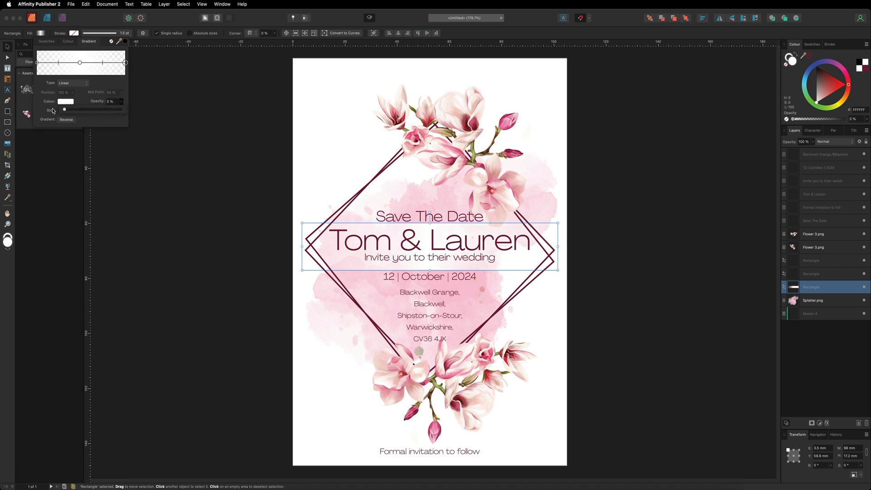
pyautogui.click(197, 95)
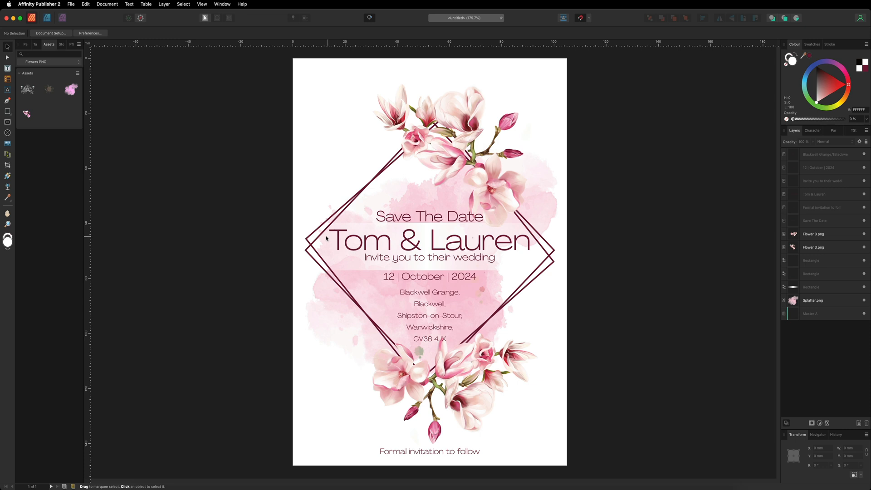
# - Pull the white rectangle's gradient midpoints in towards the middle stop, with the midpoint after that stop at 38%
pyautogui.click(808, 288)
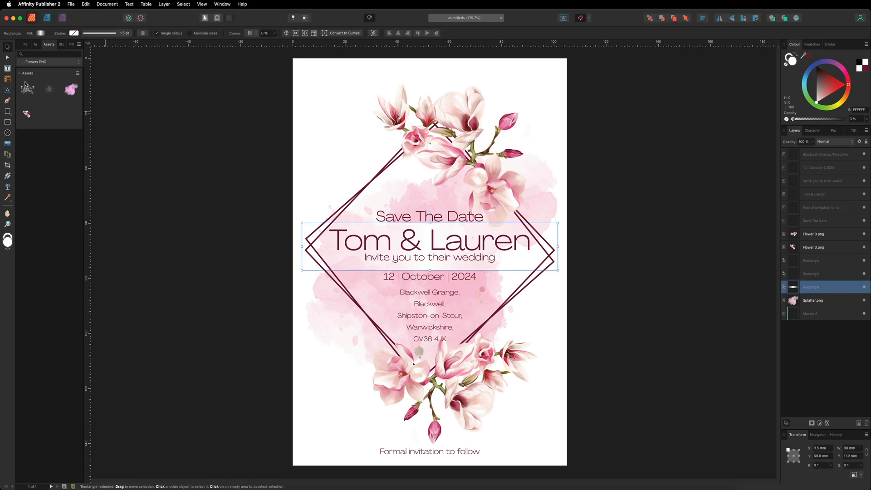
pyautogui.click(40, 34)
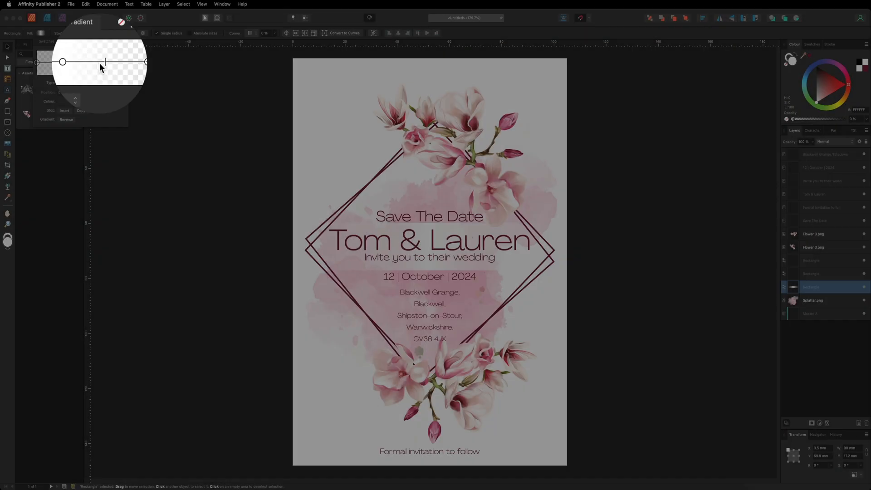
pyautogui.moveTo(102, 63); pyautogui.dragTo(97, 63)
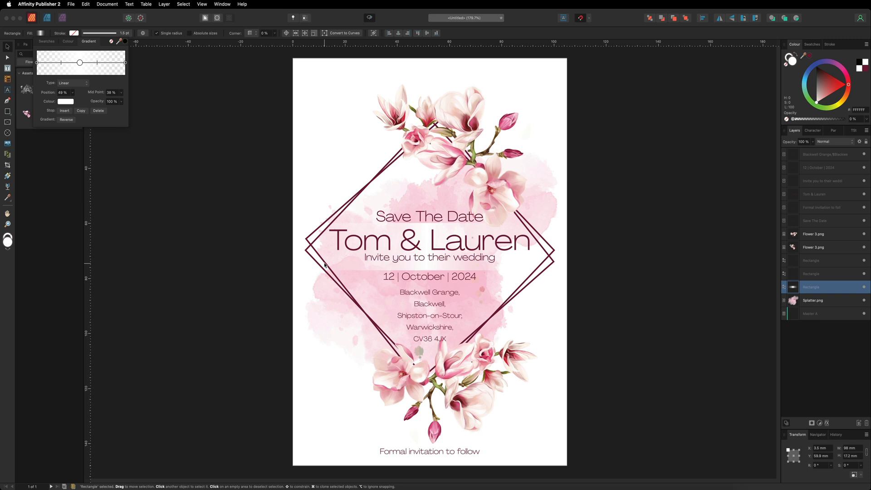
pyautogui.click(278, 279)
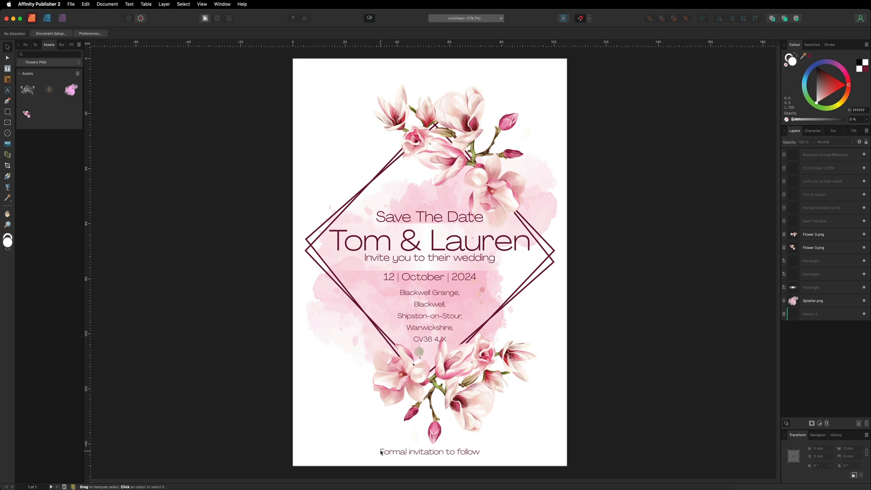
# - Leave preview mode and move the "Formal invitation to follow" text frame up to about Y 136.3 mm, inside the page margin
pyautogui.click(371, 20)
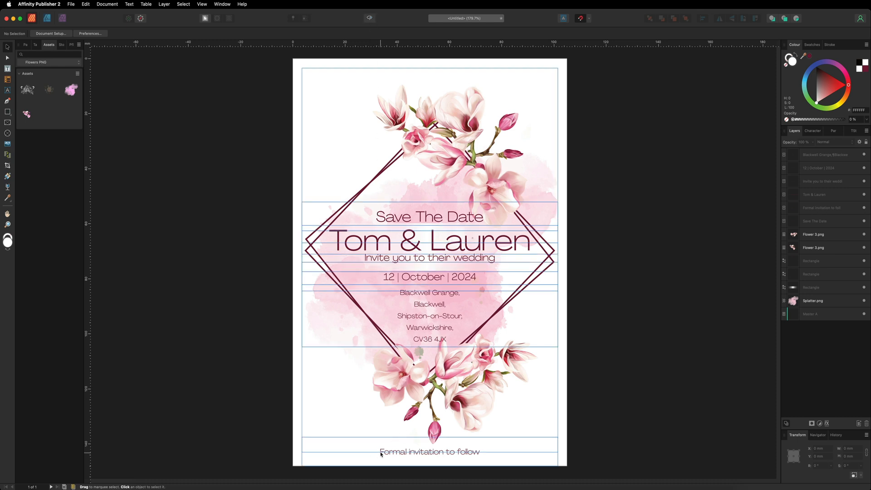
pyautogui.click(397, 453)
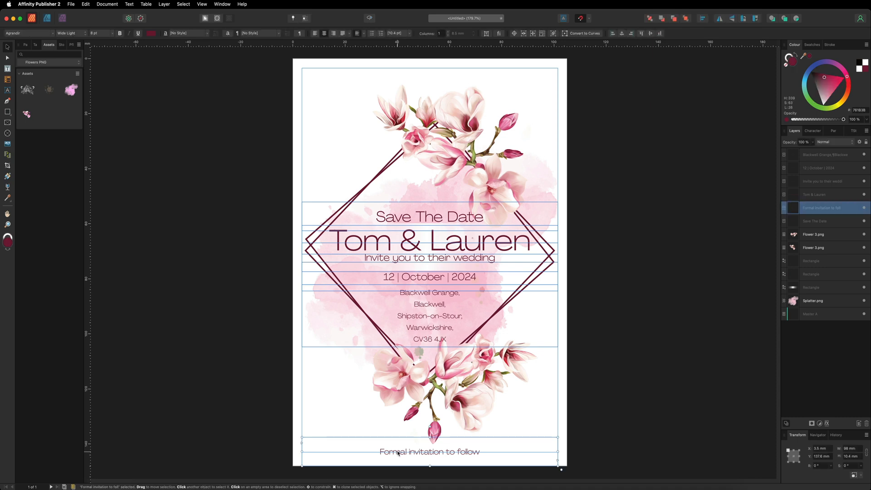
pyautogui.moveTo(398, 453); pyautogui.dragTo(398, 448)
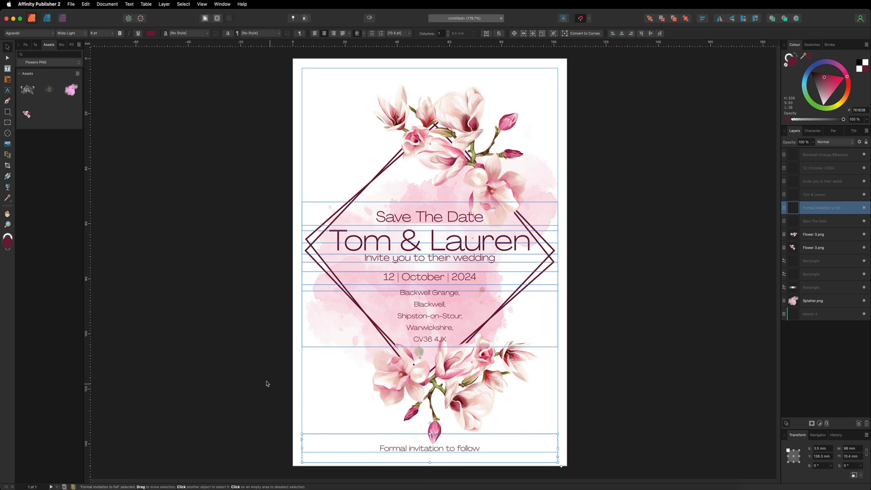
pyautogui.click(309, 362)
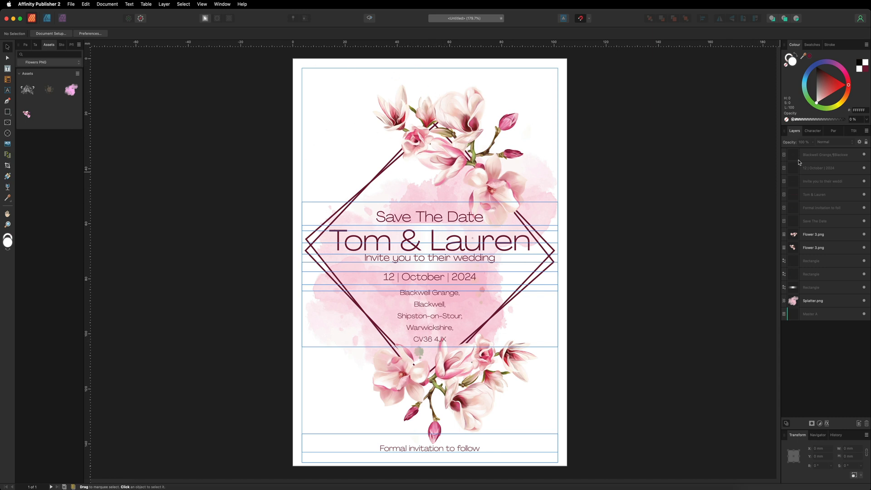
# - Select all the artwork and text layers from the venue address down to the splatter and move them up about 2.7 mm together
pyautogui.click(814, 155)
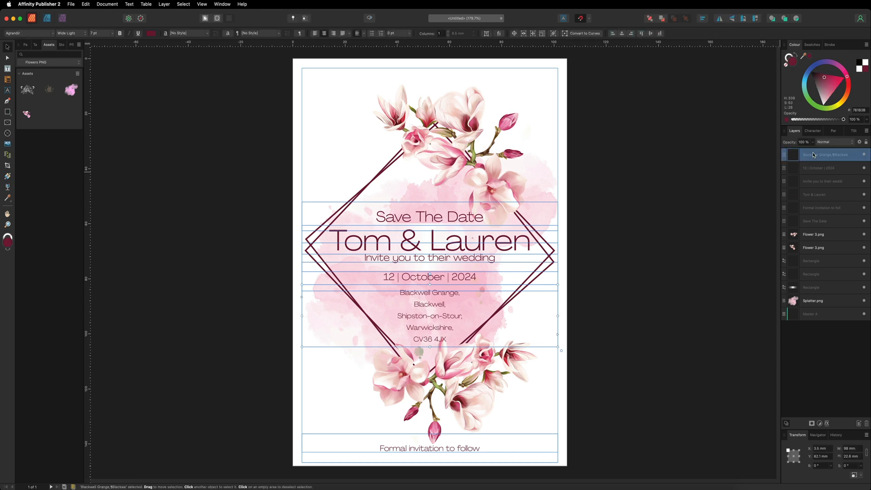
pyautogui.keyDown('shift'); pyautogui.click(813, 300); pyautogui.keyUp('shift')
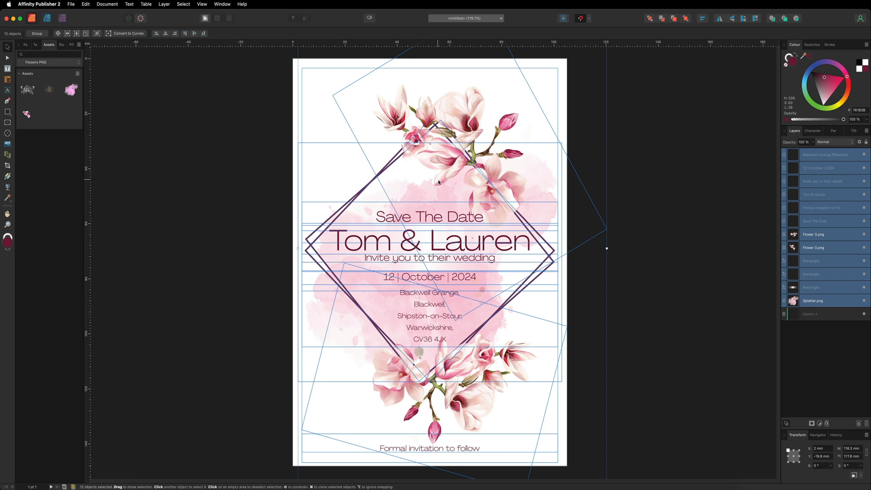
pyautogui.moveTo(438, 180); pyautogui.dragTo(436, 175)
pyautogui.click(638, 193)
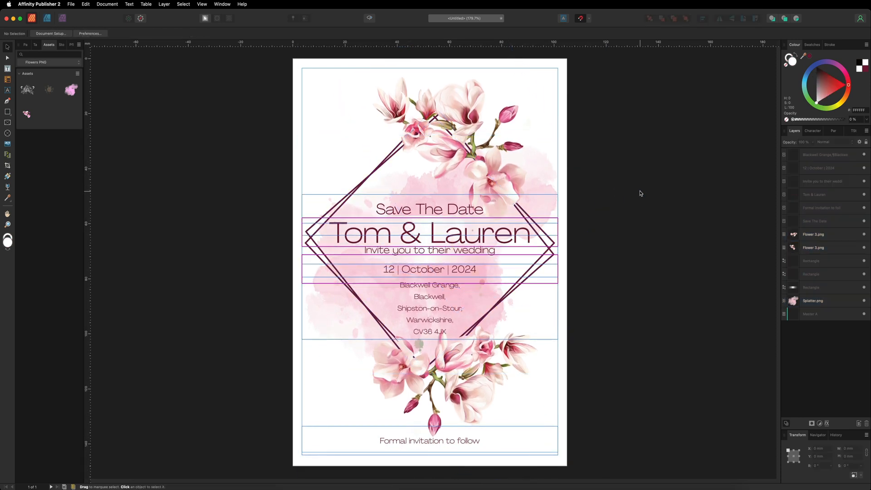
# - Move the "Formal invitation to follow" text frame down to about Y 135.5 mm and turn preview mode back on
pyautogui.click(368, 449)
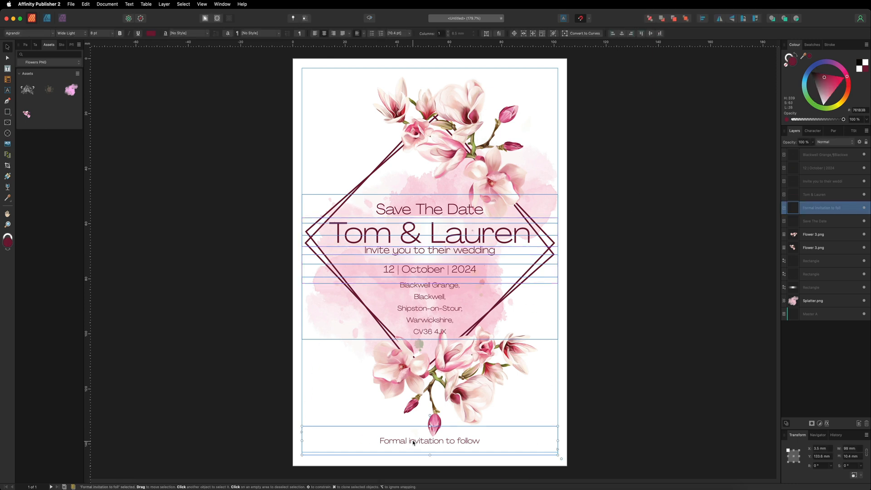
pyautogui.moveTo(368, 449); pyautogui.dragTo(369, 456)
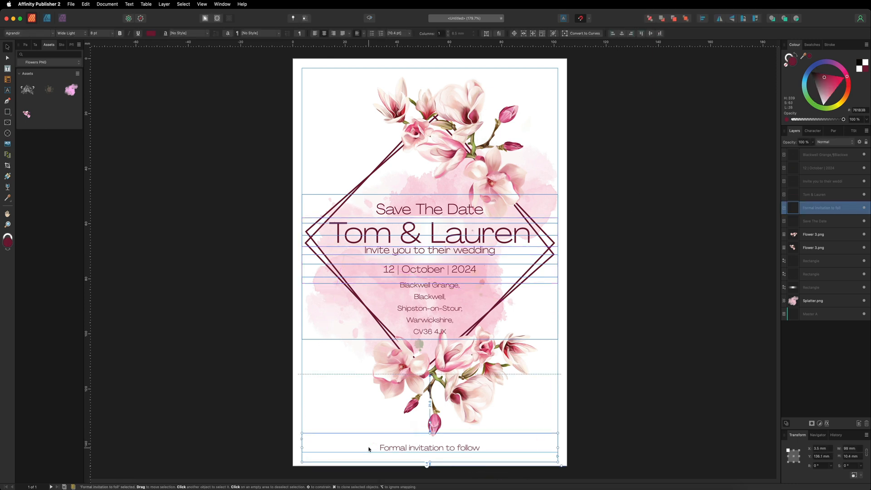
pyautogui.press('Up')
pyautogui.press('Up')
pyautogui.press('Up')
pyautogui.press('Up')
pyautogui.press('Up')
pyautogui.press('Up')
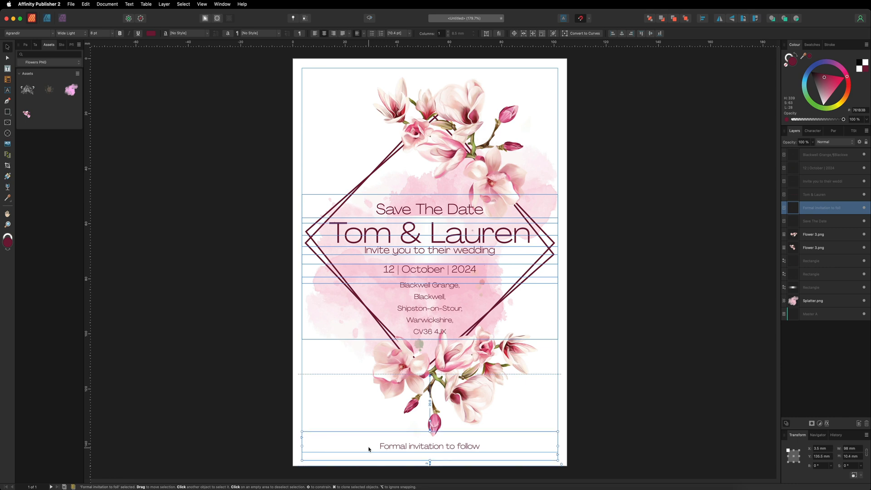
pyautogui.click(645, 272)
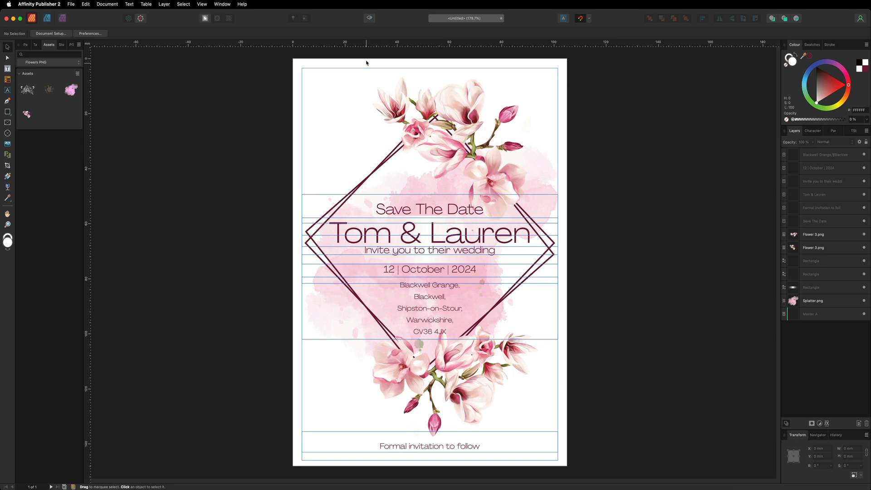
pyautogui.click(370, 19)
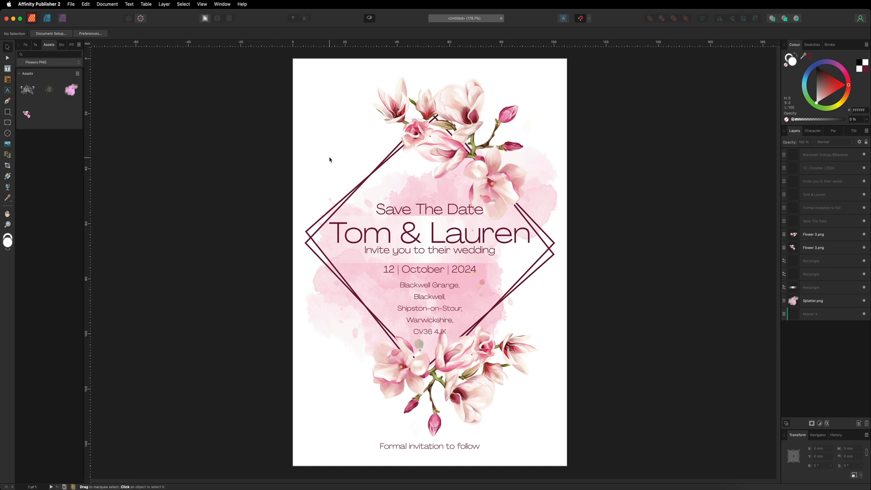
# - Move the venue address text frame up to about Y 78.5 mm and set its font size to 6 pt
pyautogui.click(391, 210)
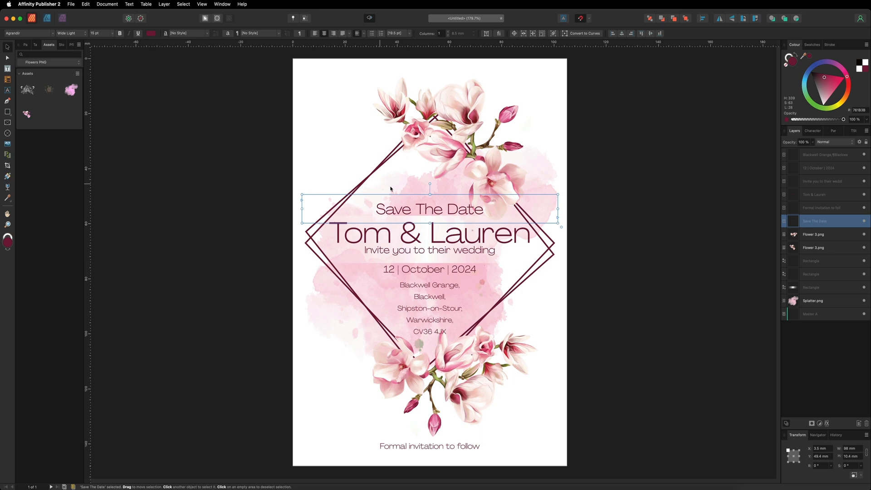
pyautogui.click(426, 299)
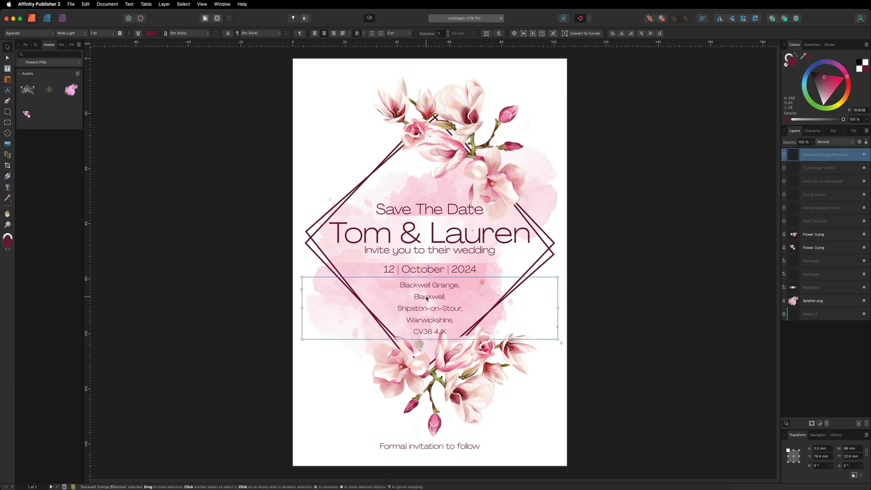
pyautogui.moveTo(427, 298); pyautogui.dragTo(427, 295)
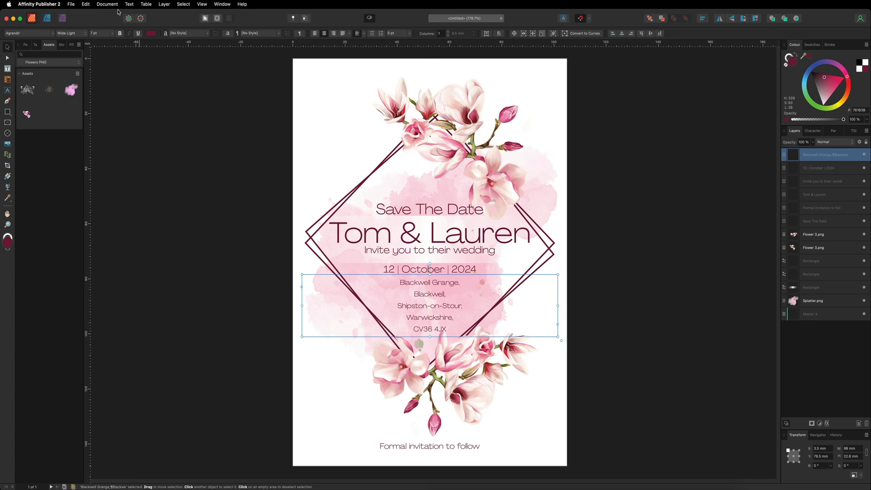
pyautogui.click(108, 31)
pyautogui.write('6')
pyautogui.press('Return')
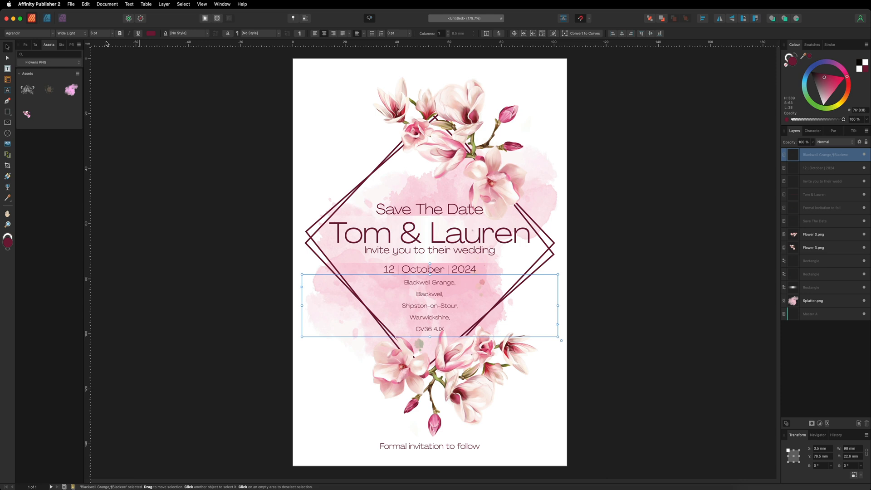
pyautogui.click(223, 120)
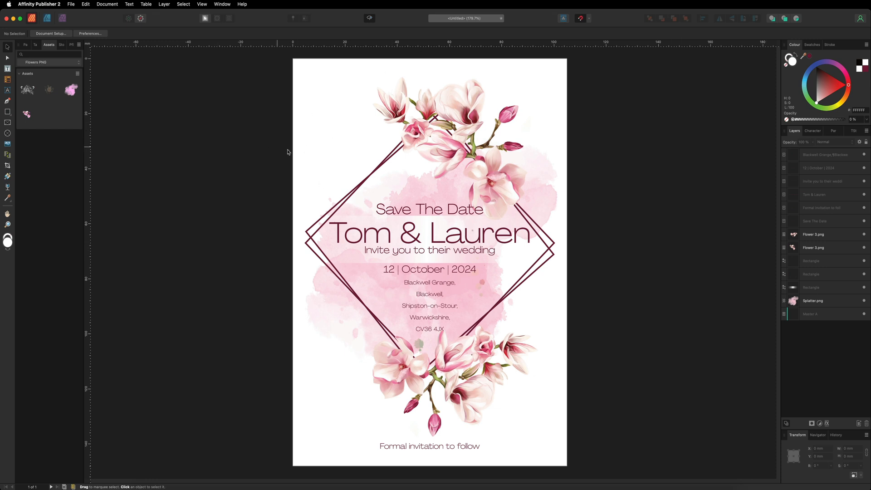
# - Set up a print of 60 copies on A6 paper with the Canon iX6850 printer and close the setup without printing
pyautogui.click(73, 8)
pyautogui.click(102, 192)
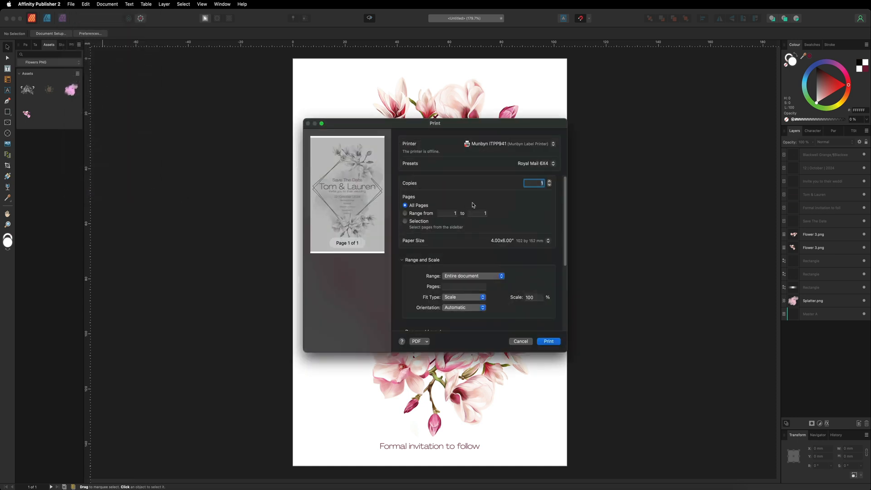
pyautogui.click(521, 144)
pyautogui.click(495, 137)
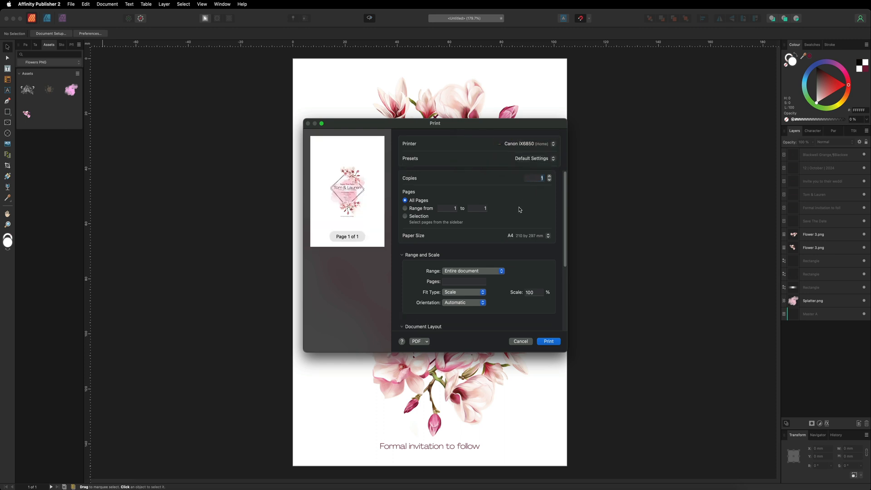
pyautogui.click(549, 236)
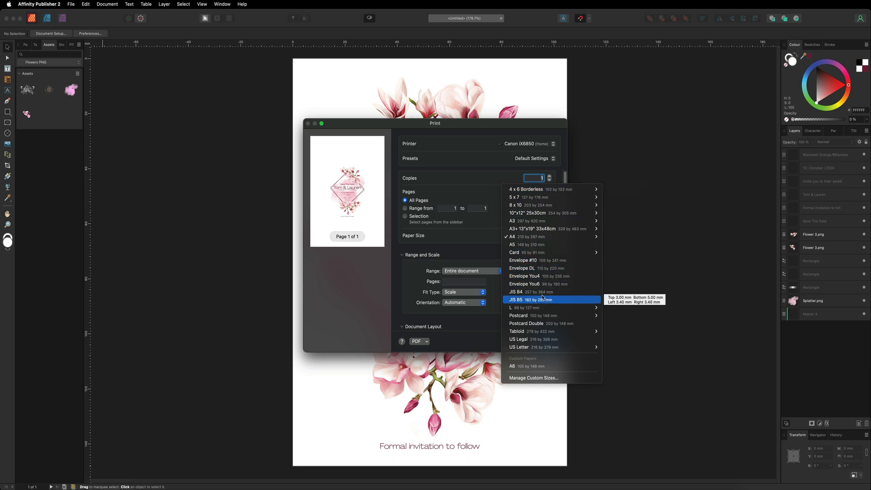
pyautogui.click(544, 366)
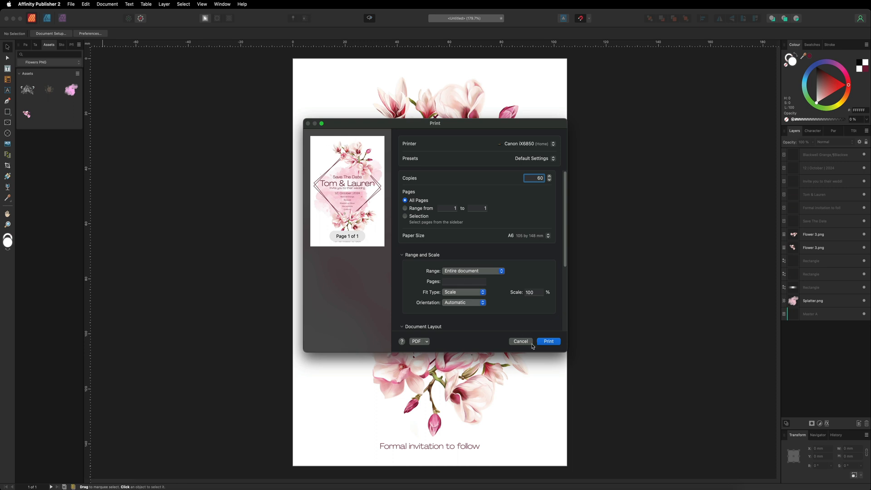
pyautogui.click(517, 342)
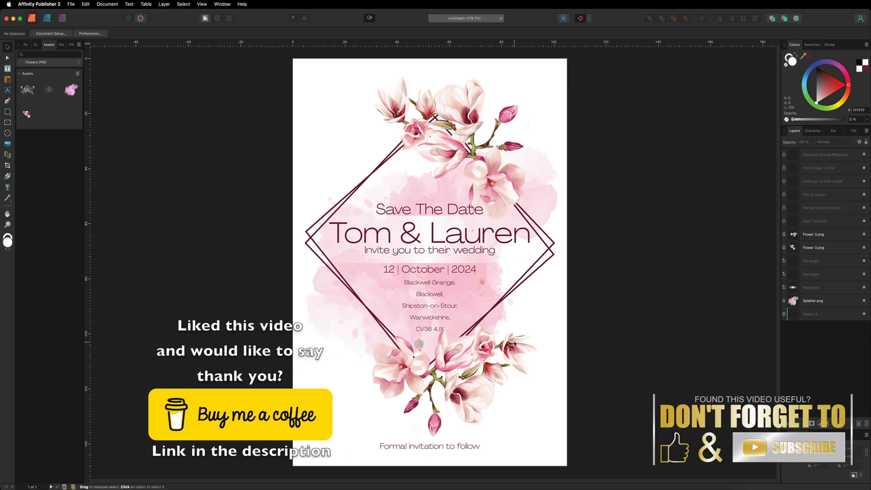